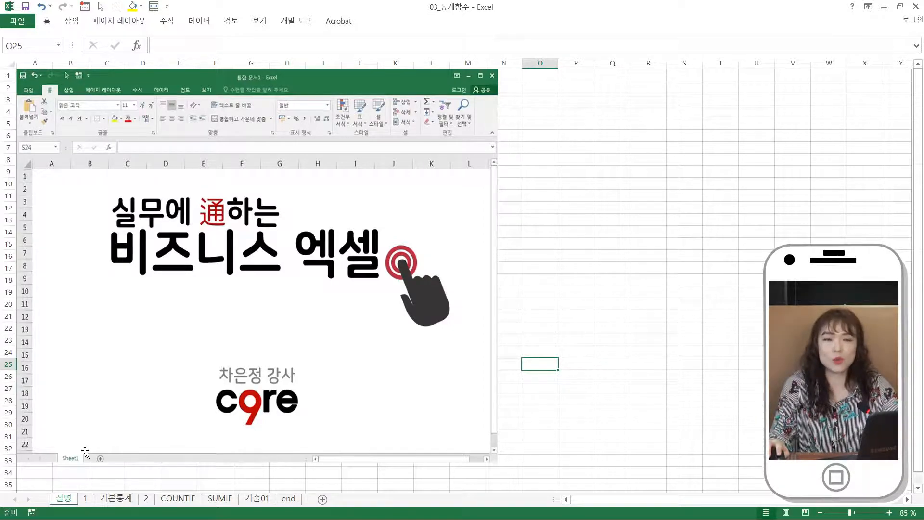
# Review the statistical function overview on sheet 1 and the problem list on the 기본통계 sheet.
pyautogui.click(90, 500)
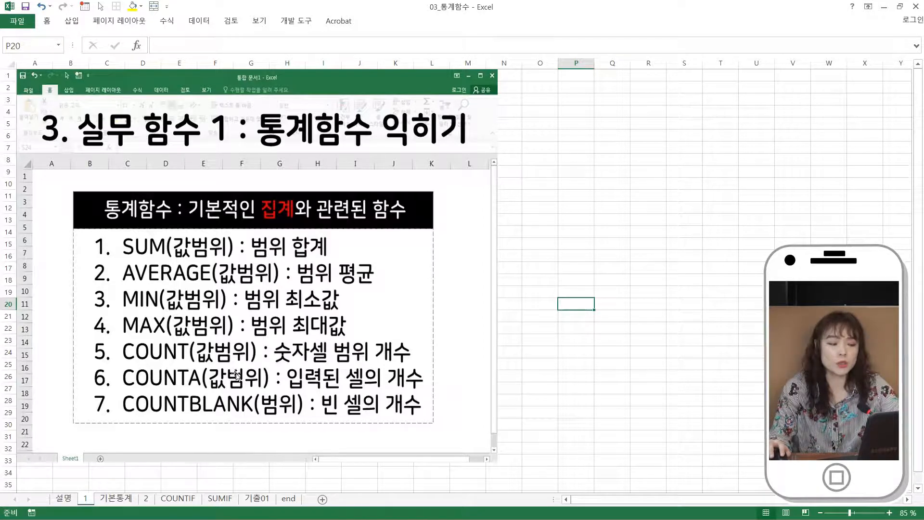
pyautogui.click(127, 498)
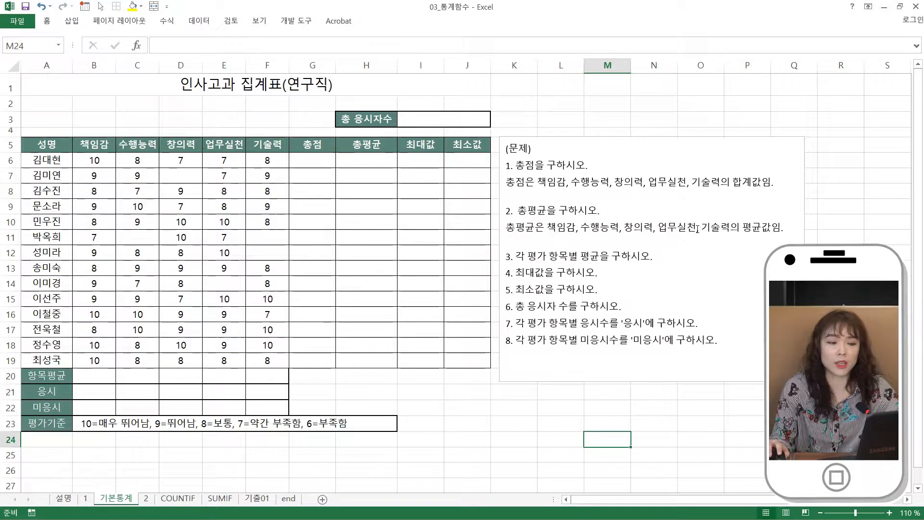
pyautogui.click(524, 183)
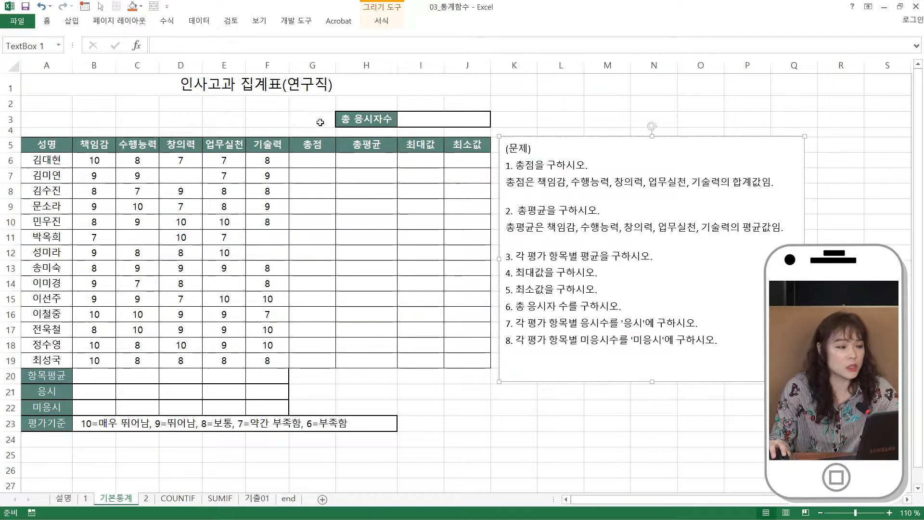
# Calculate the first 총점 in G6 with =SUM(B6:F6) and fill the formula down through G19.
pyautogui.click(320, 159)
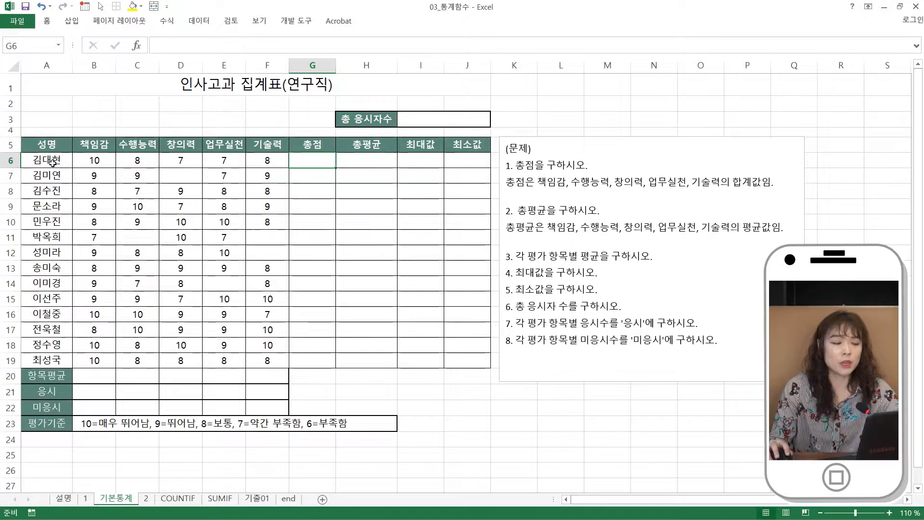
pyautogui.moveTo(94, 161); pyautogui.dragTo(262, 160)
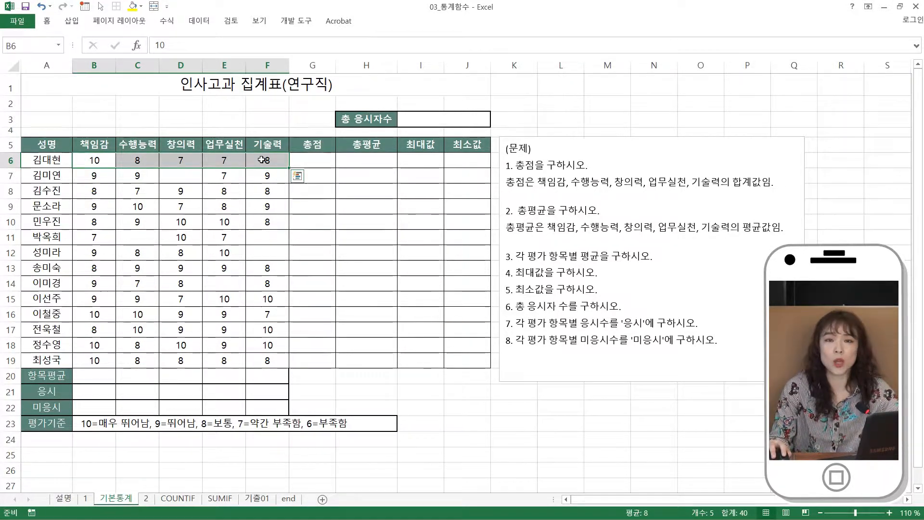
pyautogui.click(322, 162)
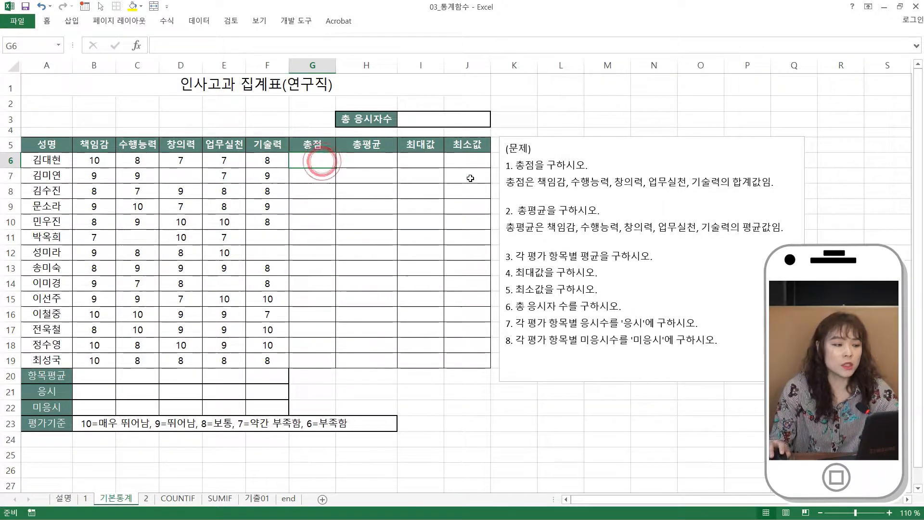
pyautogui.write('=')
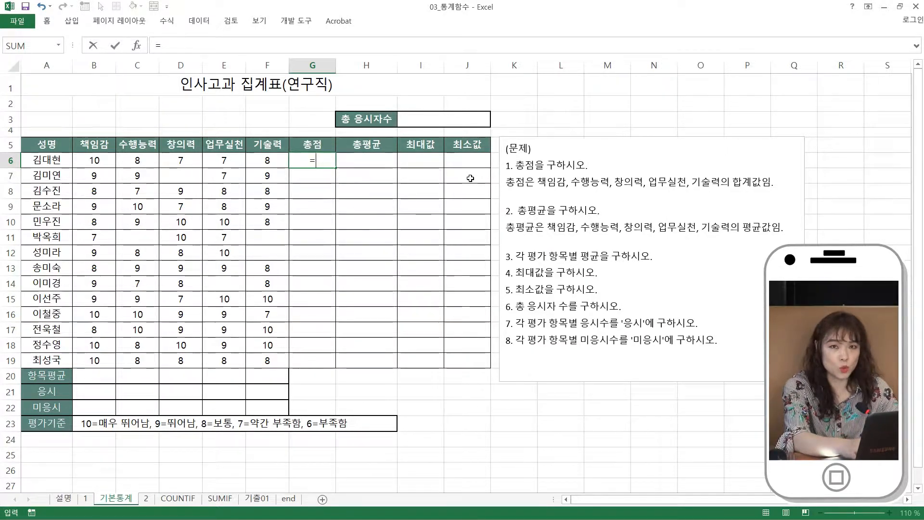
pyautogui.write('sum')
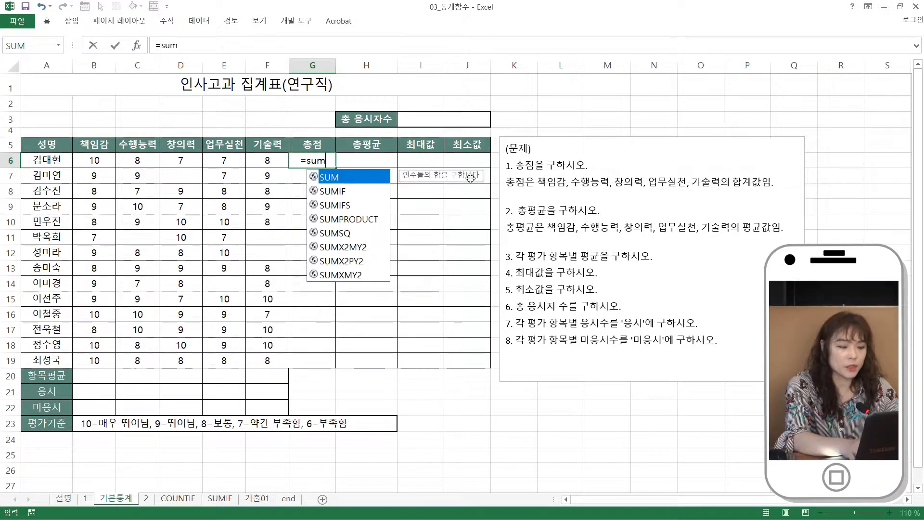
pyautogui.write('(')
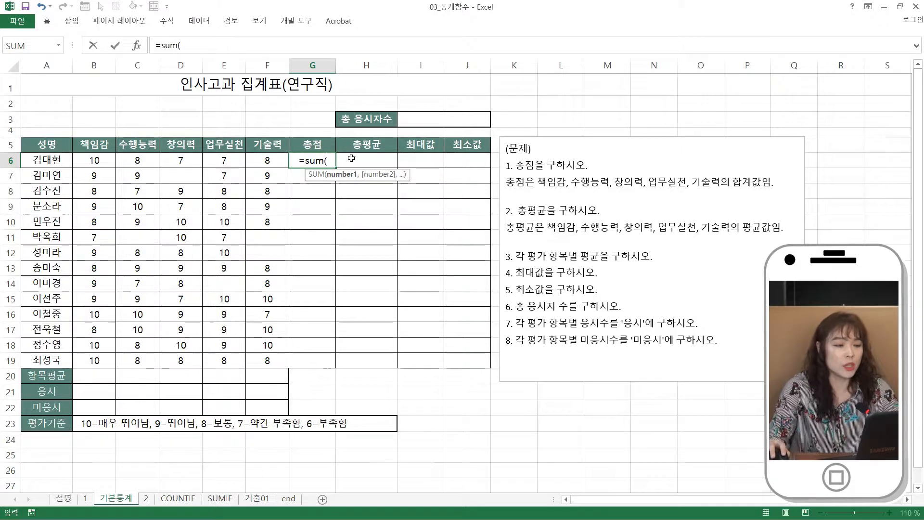
pyautogui.moveTo(94, 160); pyautogui.dragTo(262, 160)
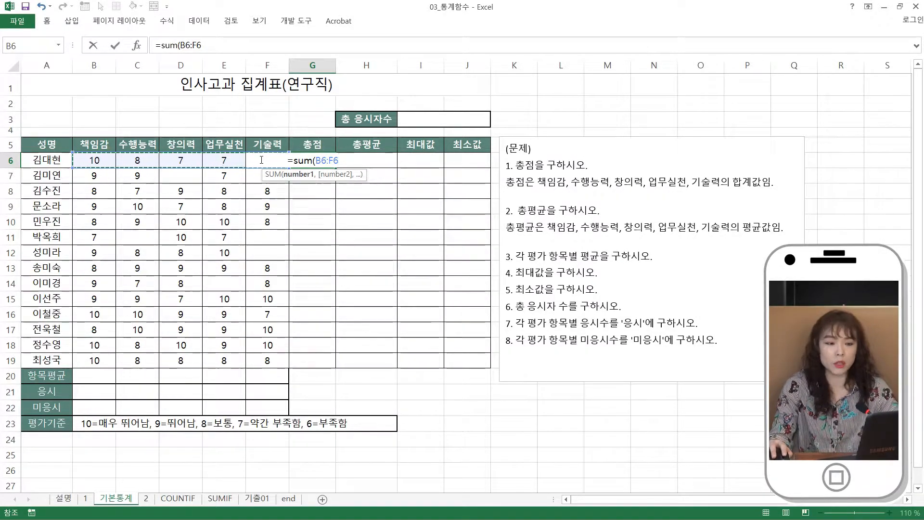
pyautogui.write(')')
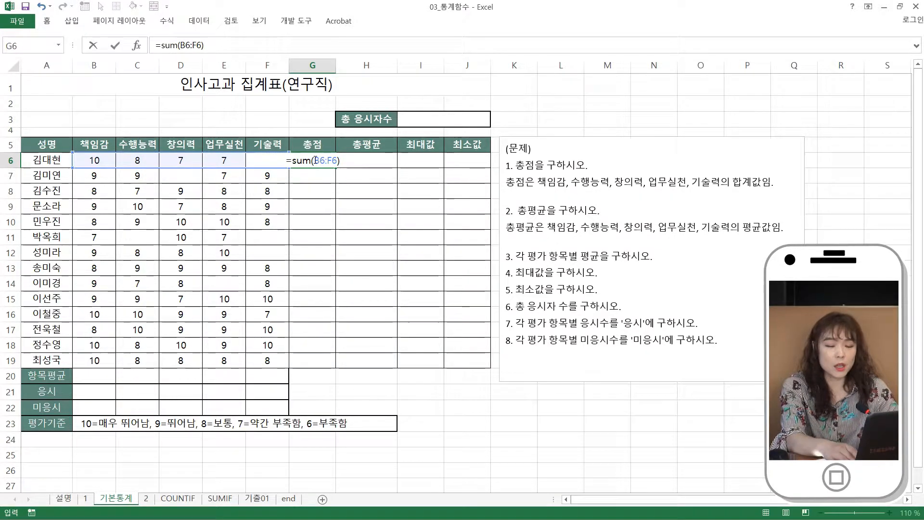
pyautogui.press('Return')
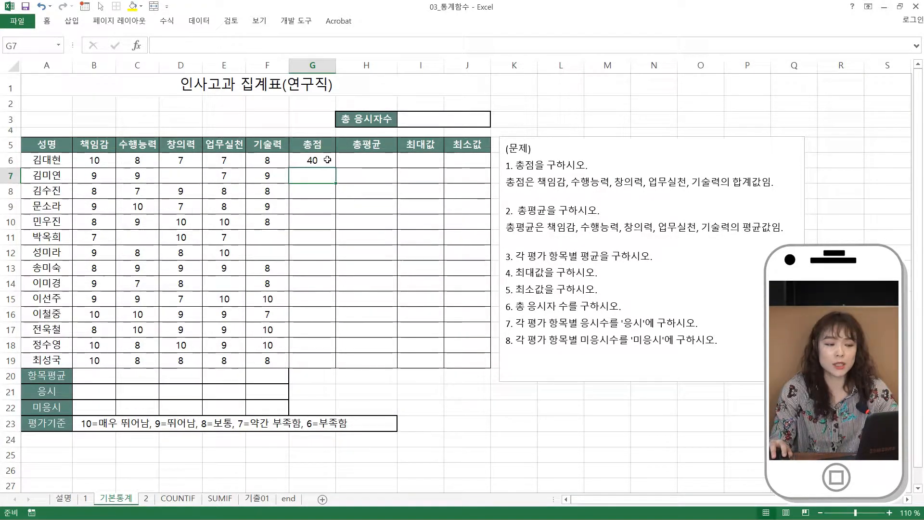
pyautogui.click(326, 160)
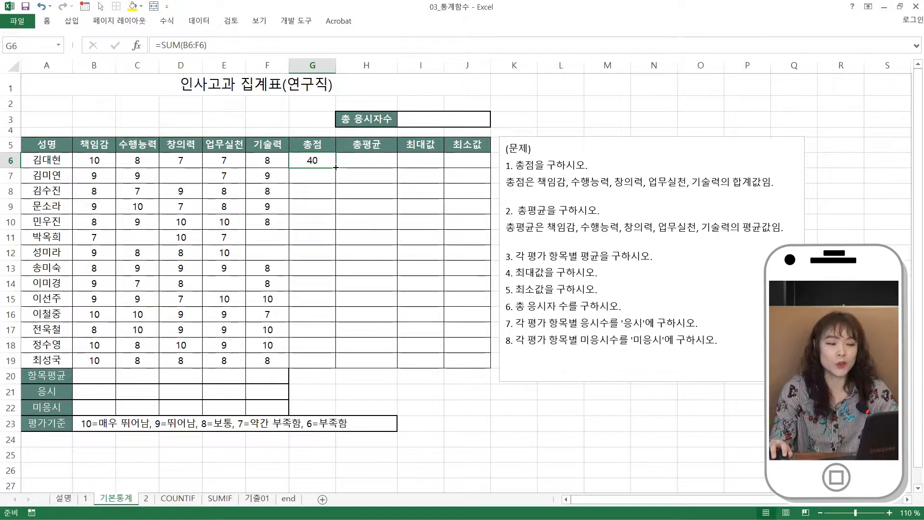
pyautogui.moveTo(335, 167); pyautogui.dragTo(339, 365)
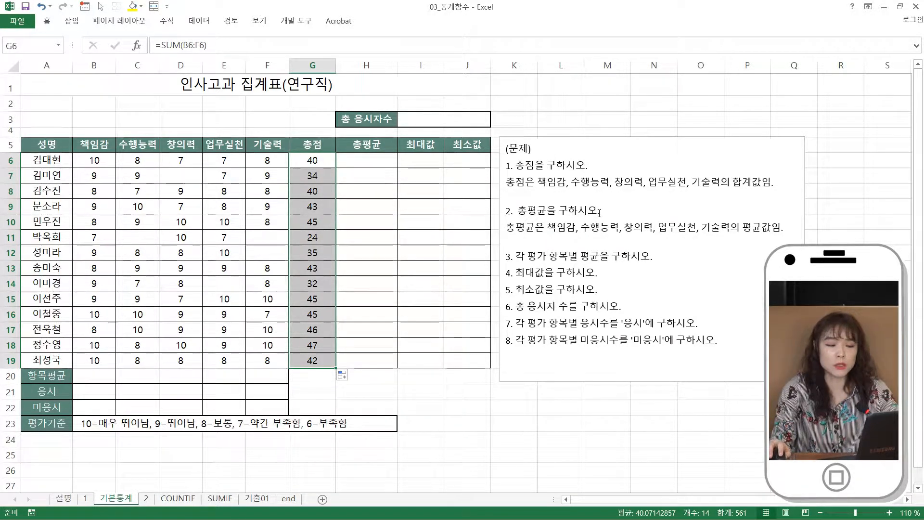
# Start the first 총평균 formula in H6 with the partial function name =ave.
pyautogui.click(373, 161)
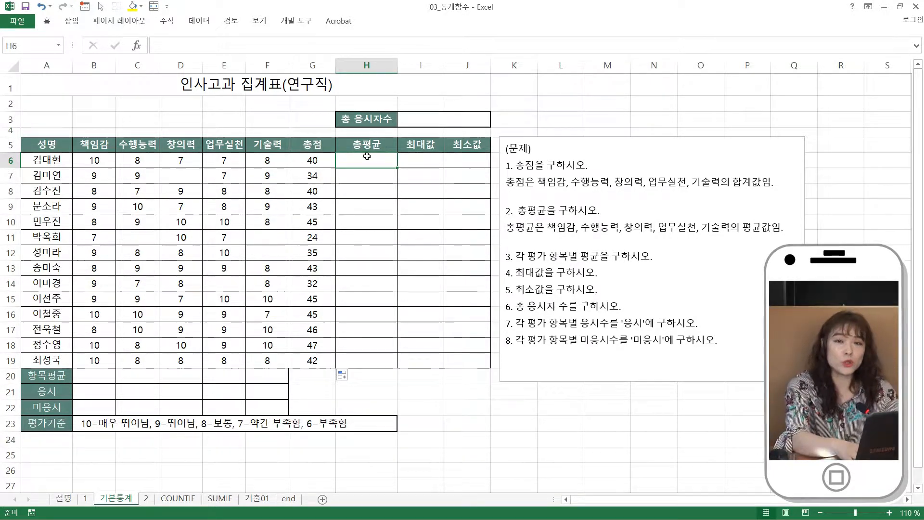
pyautogui.write('=qve')
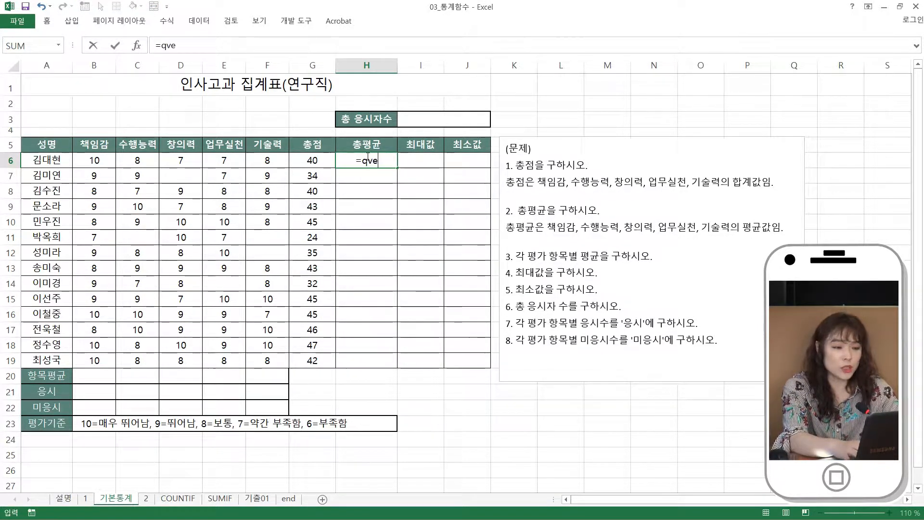
pyautogui.press('BackSpace')
pyautogui.press('BackSpace')
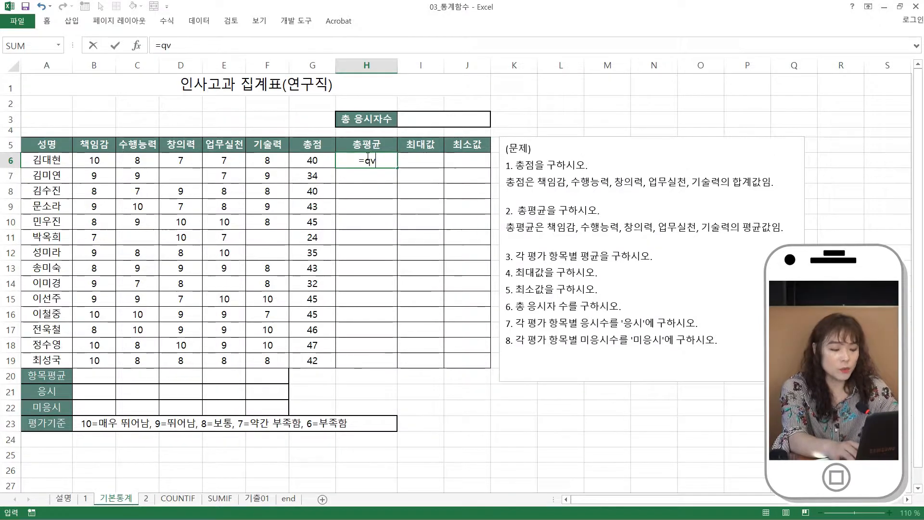
pyautogui.press('BackSpace')
pyautogui.write('av')
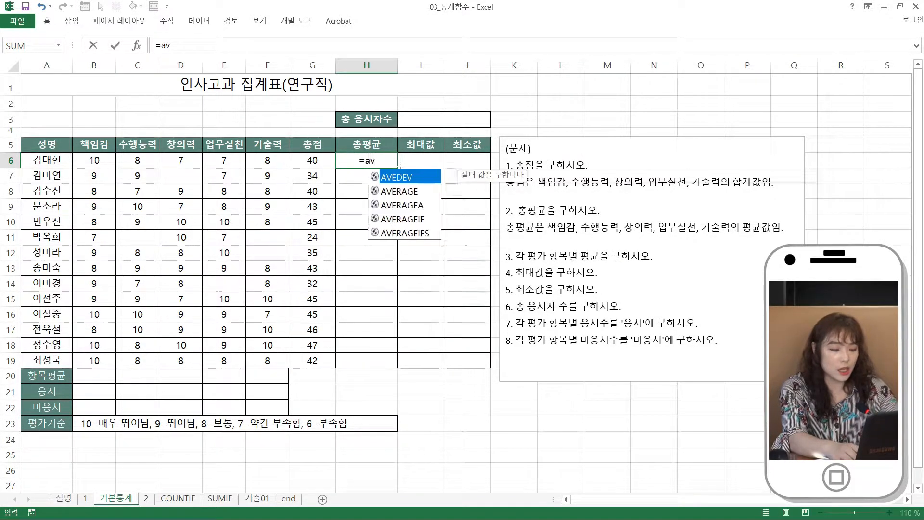
pyautogui.write('e')
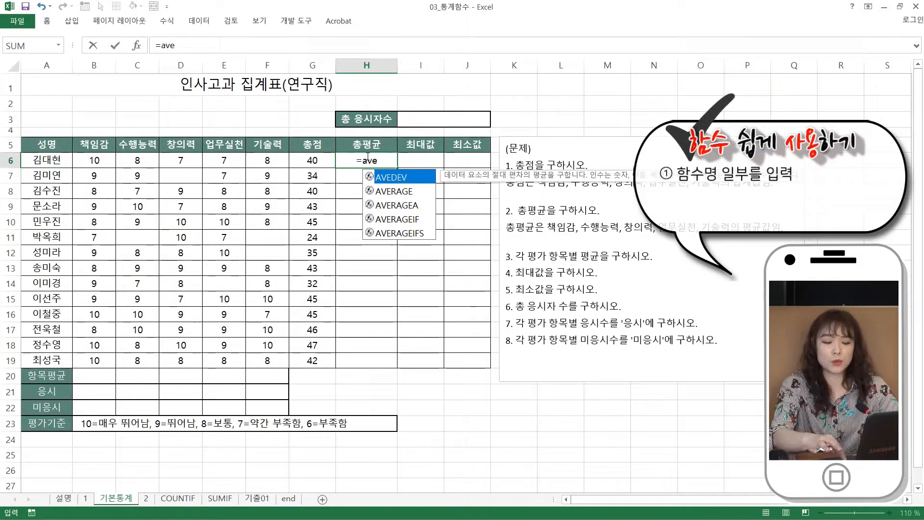
pyautogui.press('Down')
pyautogui.press('Down')
pyautogui.press('Down')
pyautogui.press('Down')
pyautogui.press('Up')
pyautogui.press('Up')
pyautogui.press('Up')
pyautogui.press('Up')
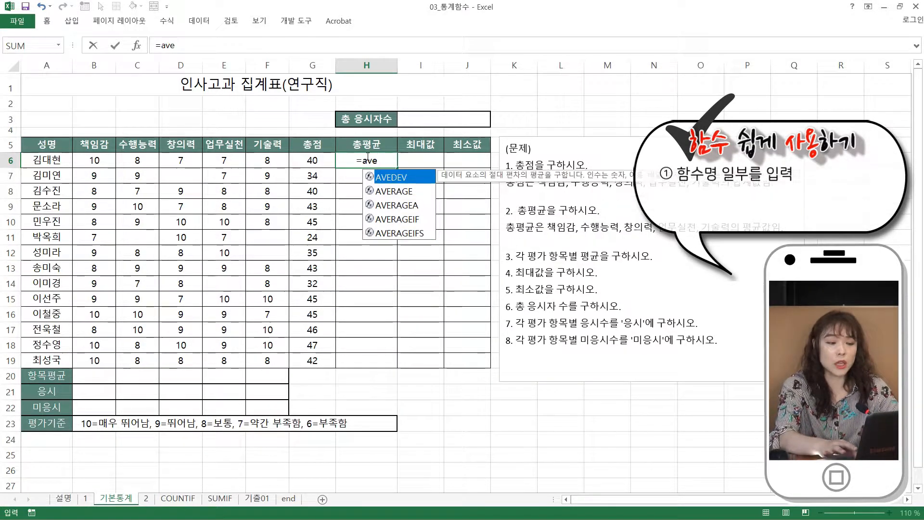
pyautogui.press('Down')
pyautogui.press('Down')
pyautogui.press('Down')
pyautogui.press('Down')
pyautogui.press('Up')
pyautogui.press('Up')
pyautogui.press('Up')
pyautogui.press('Up')
# Complete H6 with the suggested AVERAGE function as =AVERAGE(B6:F6) and fill the formula down through H19.
pyautogui.press('Down')
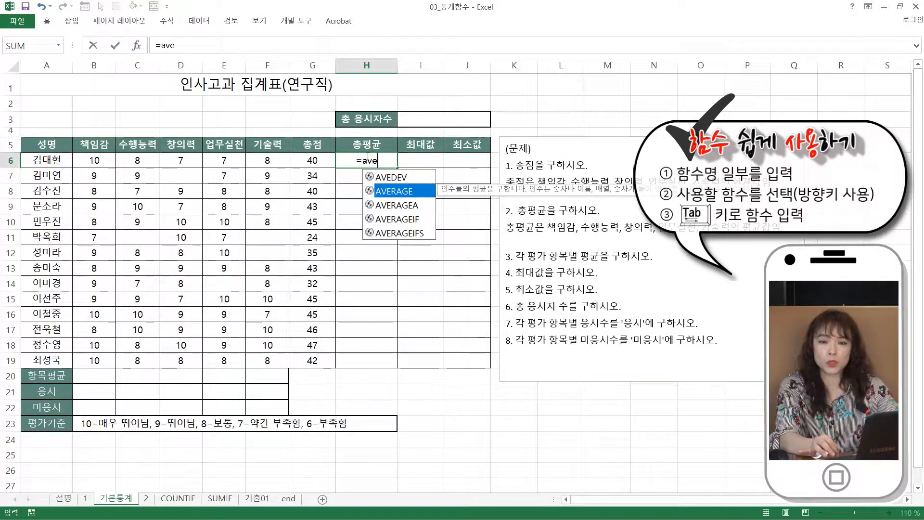
pyautogui.press('Tab')
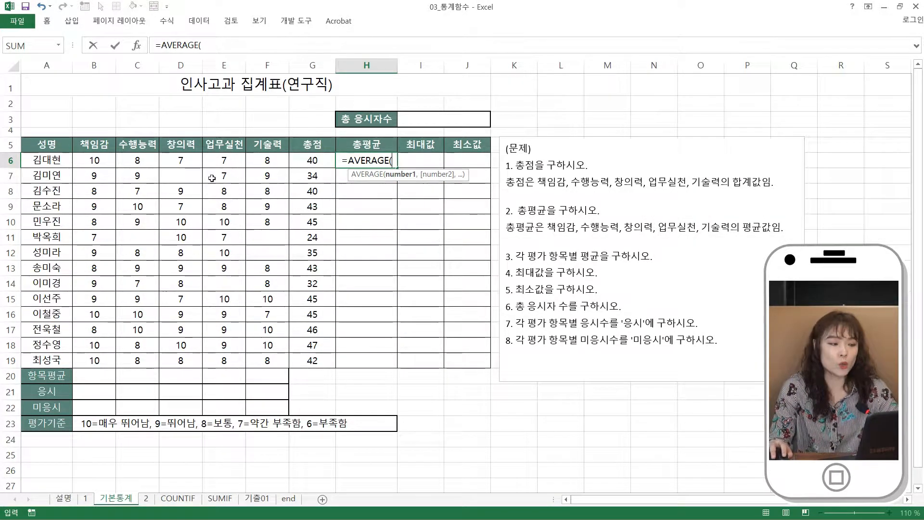
pyautogui.moveTo(90, 163); pyautogui.dragTo(269, 163)
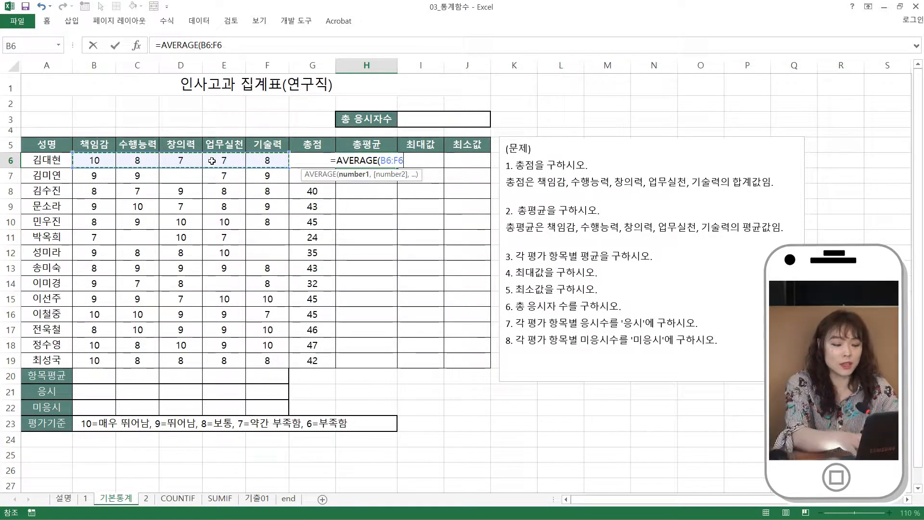
pyautogui.write(')')
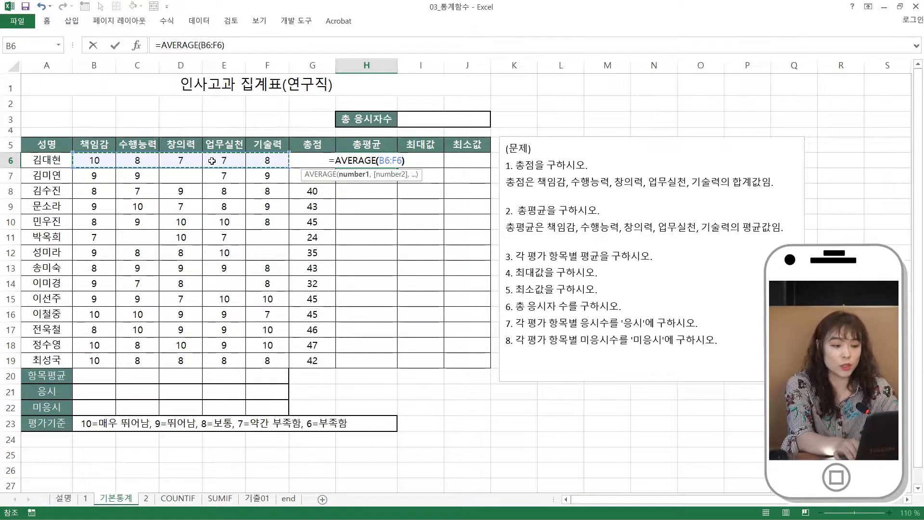
pyautogui.hotkey('ctrl', 'Return')
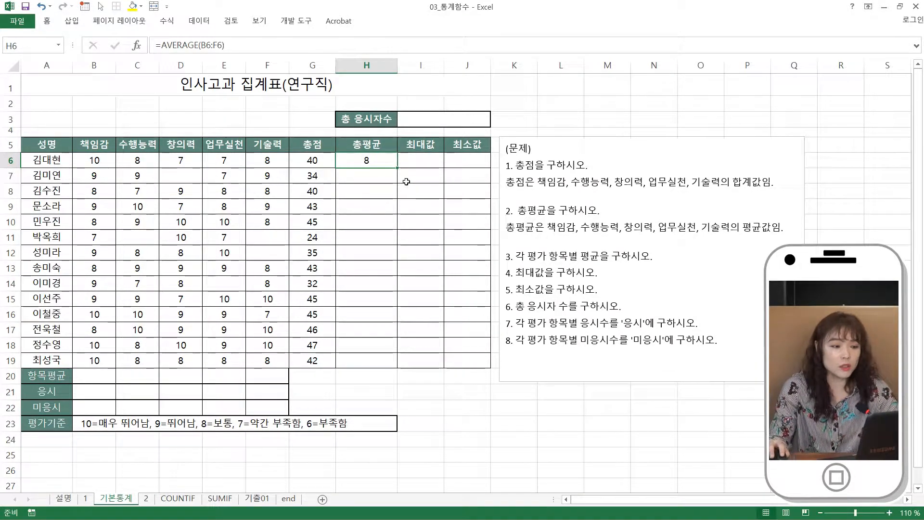
pyautogui.moveTo(397, 167); pyautogui.dragTo(388, 371)
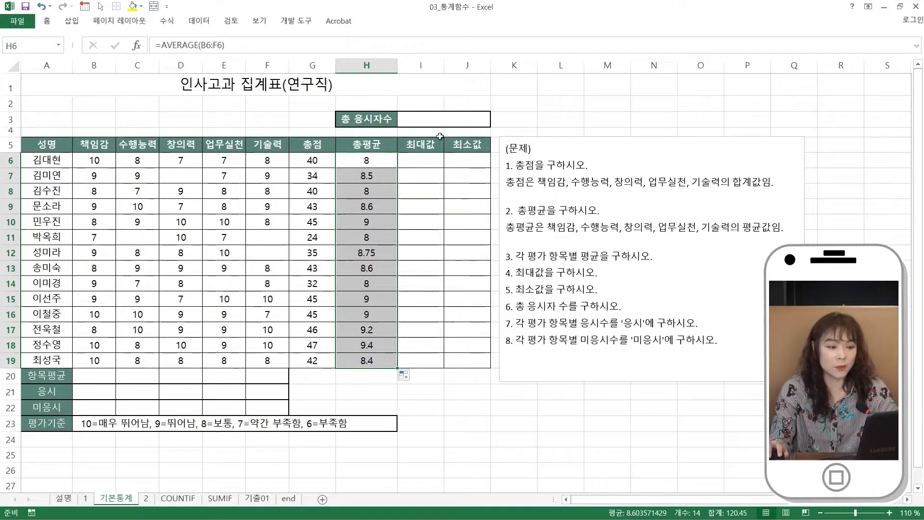
# Format the 총평균 values in H6:H19 as numbers (숫자) with 1 decimal place.
pyautogui.hotkey('ctrl', '1')
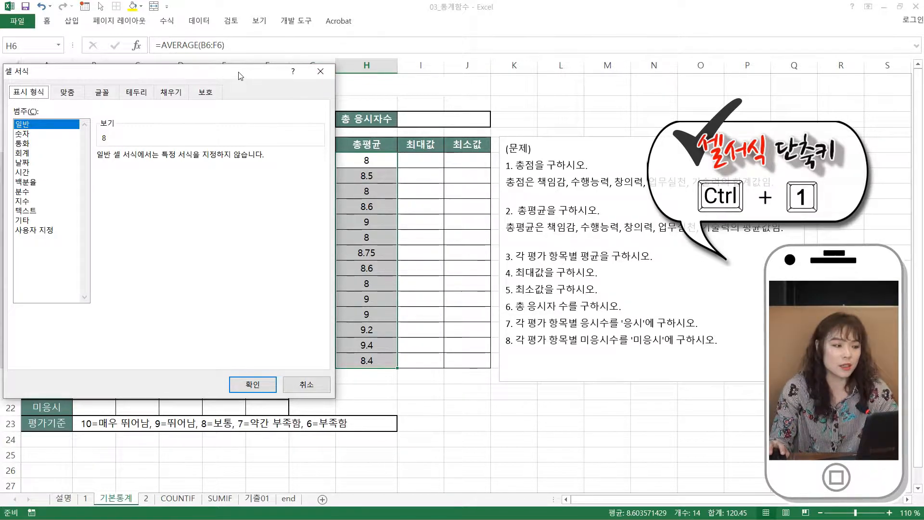
pyautogui.click(24, 134)
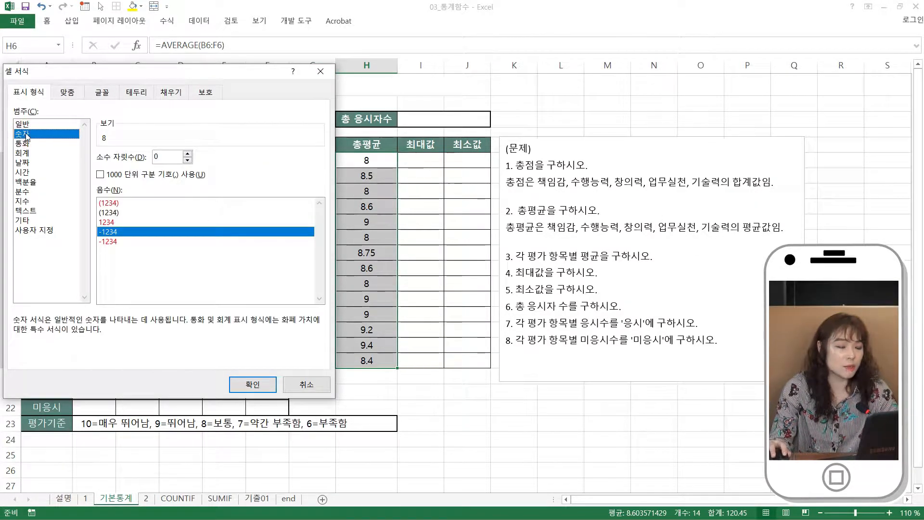
pyautogui.write('1')
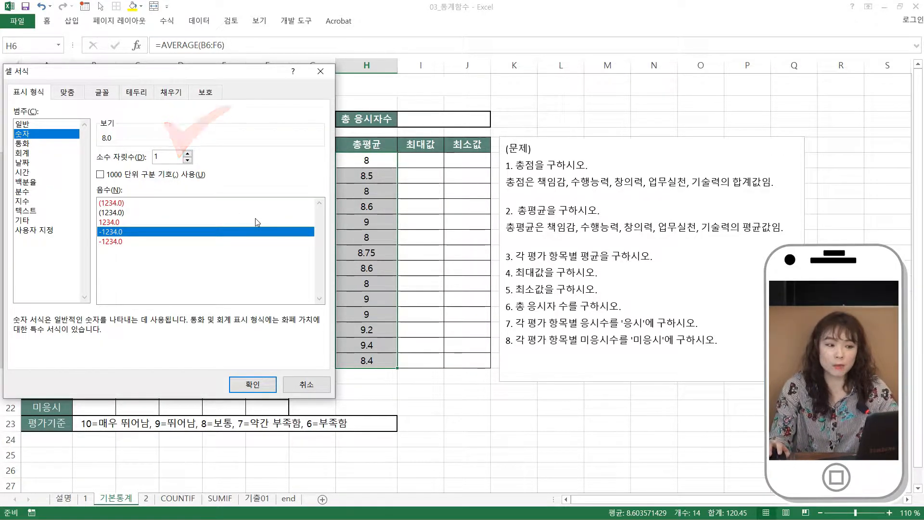
pyautogui.click(256, 385)
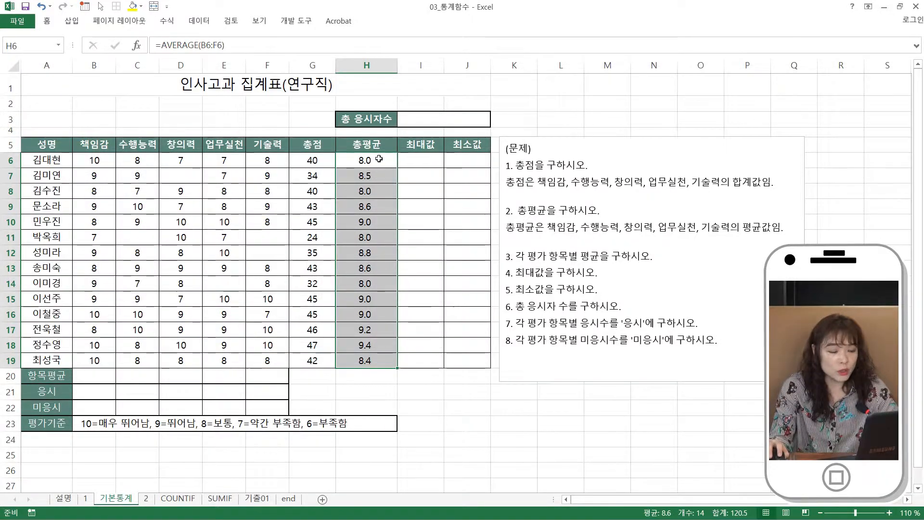
pyautogui.click(378, 159)
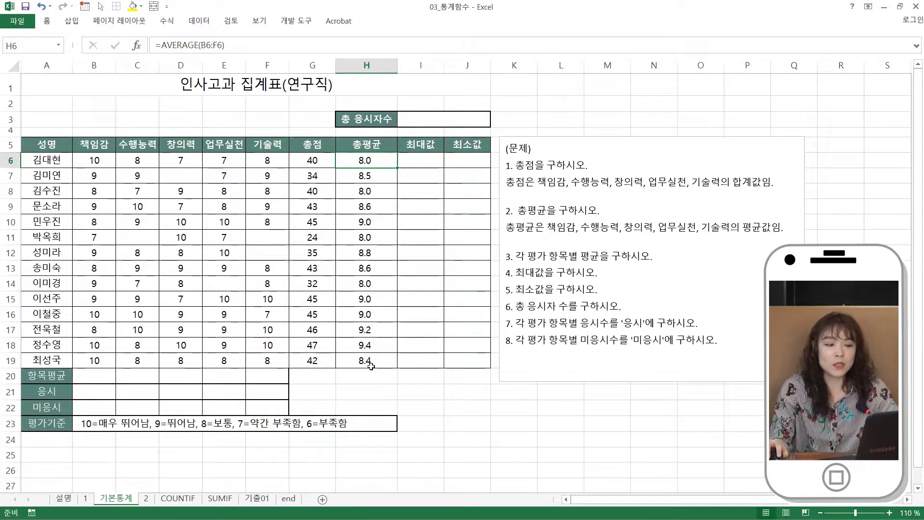
# Calculate the 항목평균 in B20 with =AVERAGE(B6:B19) and fill the formula across through F20.
pyautogui.click(97, 374)
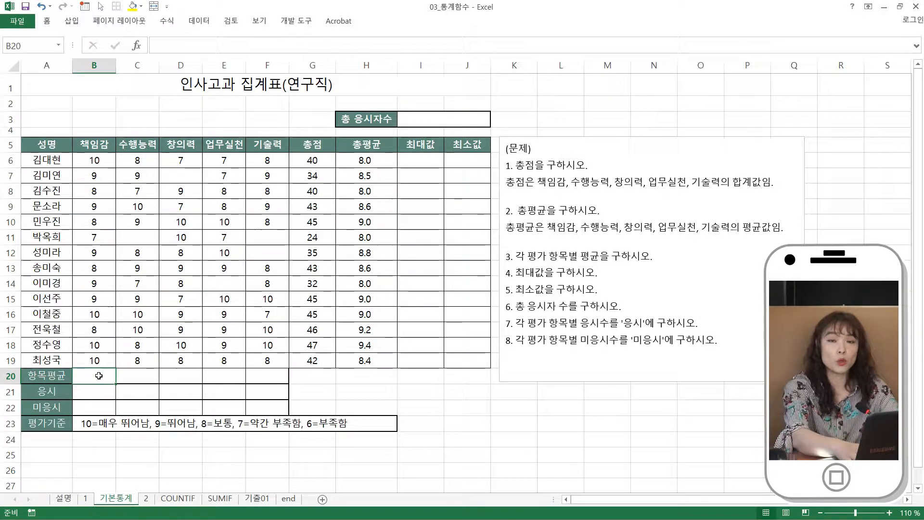
pyautogui.write('=')
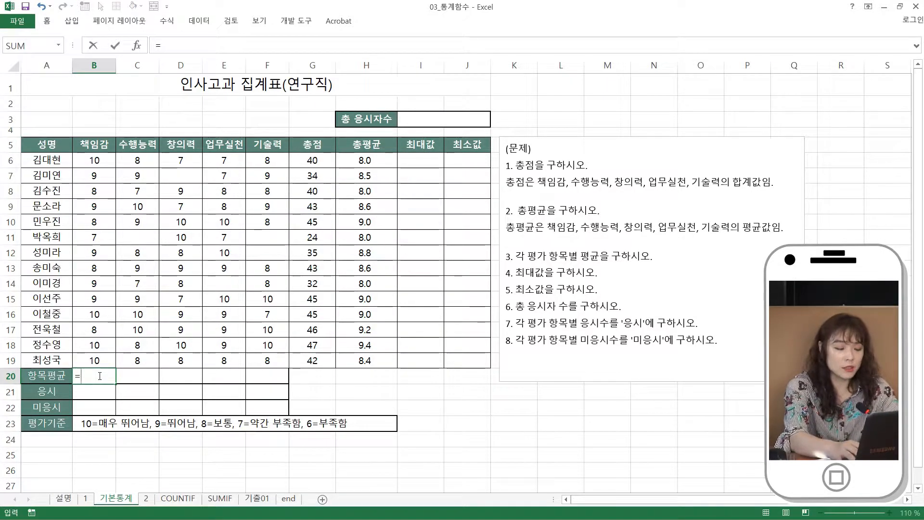
pyautogui.write('average(')
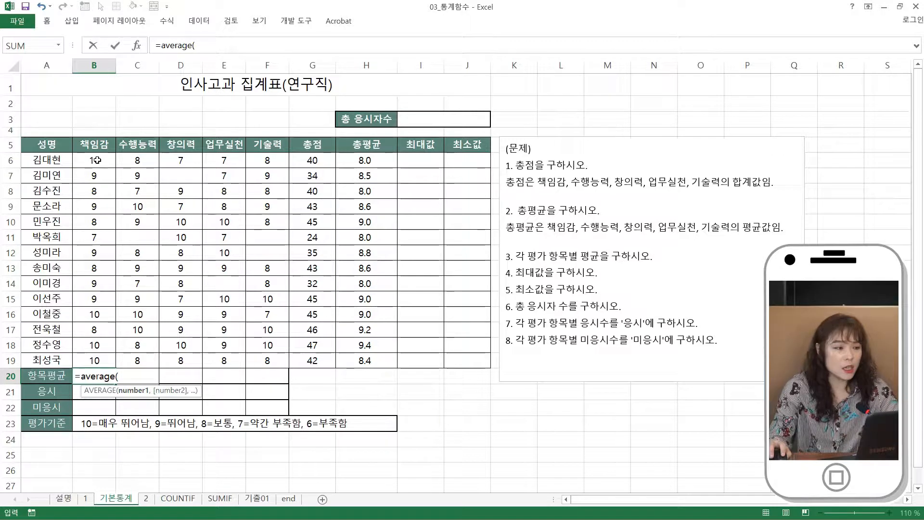
pyautogui.moveTo(98, 160); pyautogui.dragTo(100, 359)
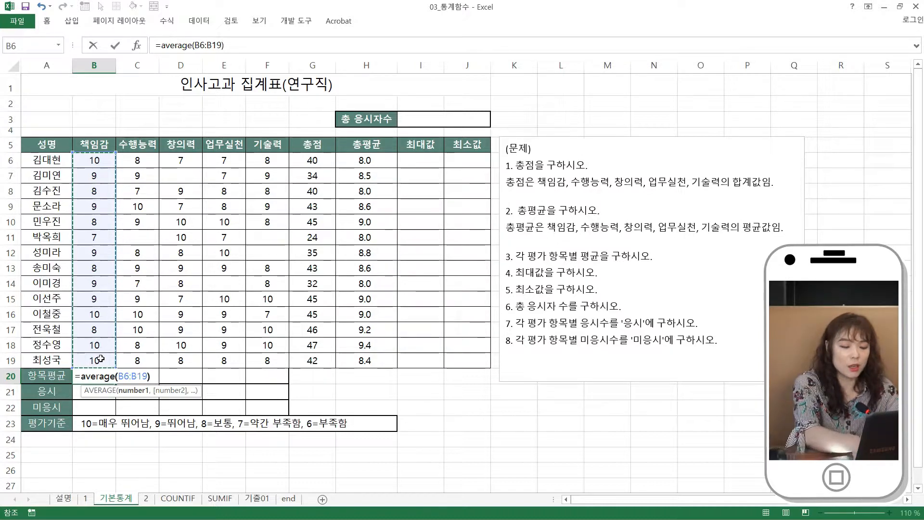
pyautogui.press('Return')
pyautogui.click(98, 376)
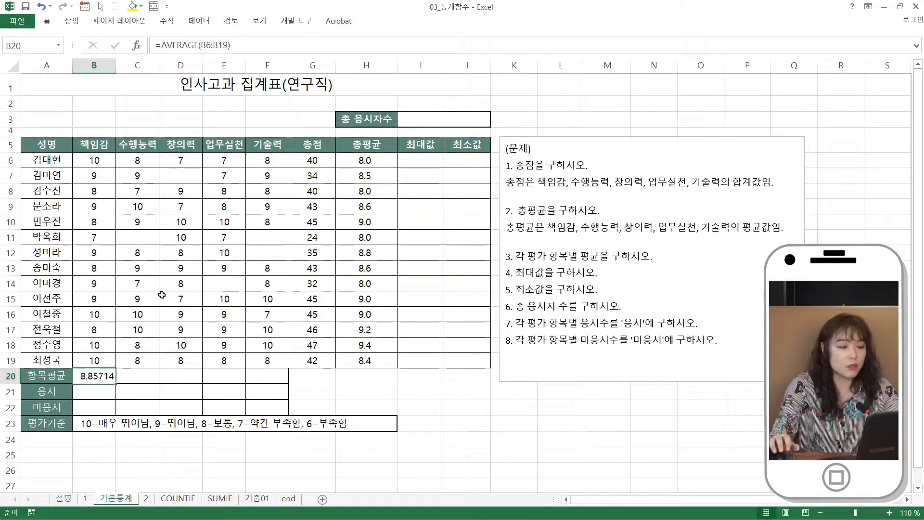
pyautogui.moveTo(115, 383); pyautogui.dragTo(287, 383)
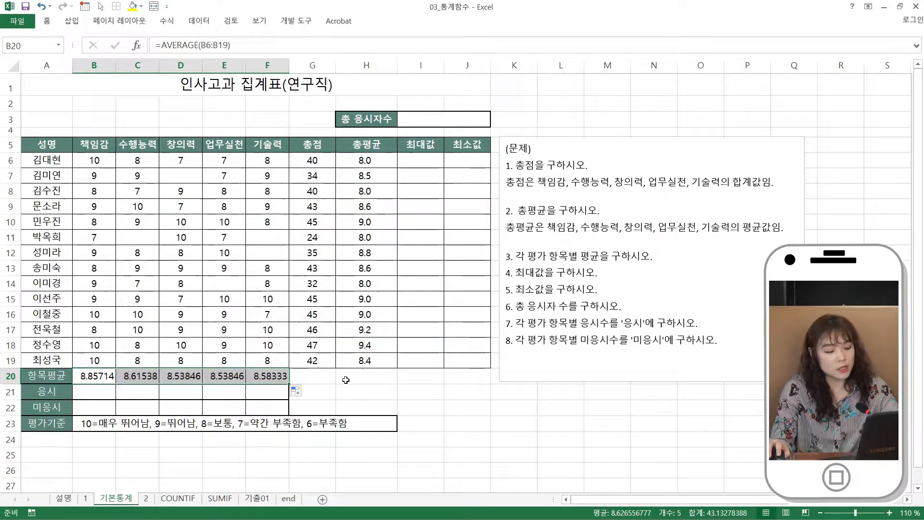
# Format the 항목평균 values in B20:F20 as numbers (숫자) with 2 decimal places.
pyautogui.hotkey('ctrl', '1')
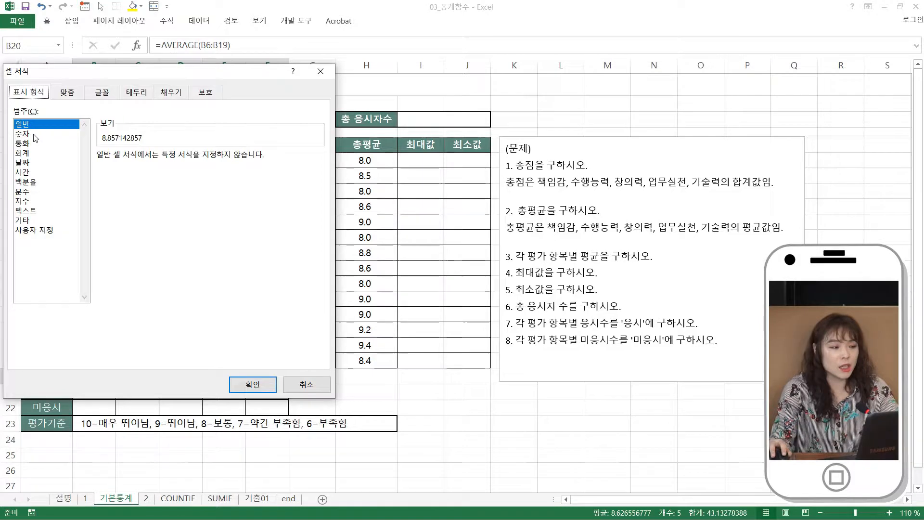
pyautogui.click(29, 134)
pyautogui.moveTo(210, 78); pyautogui.dragTo(309, 22)
pyautogui.click(267, 100)
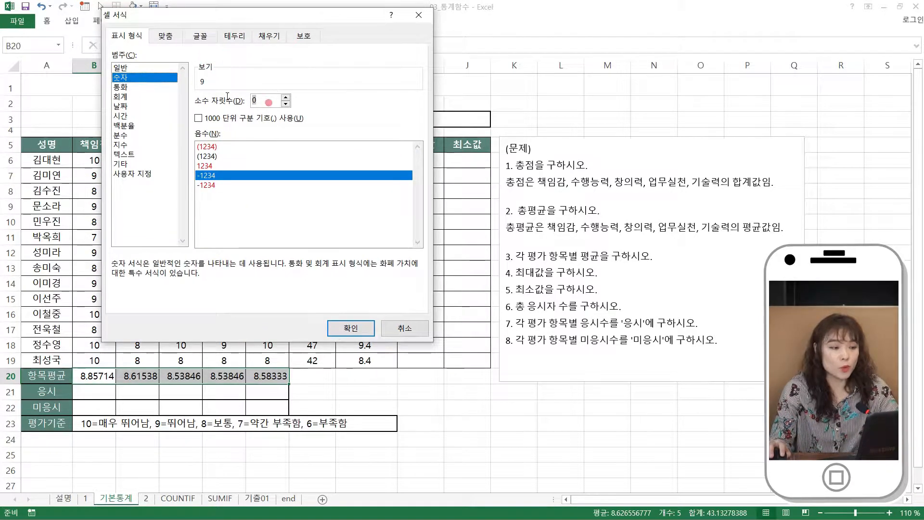
pyautogui.write('2')
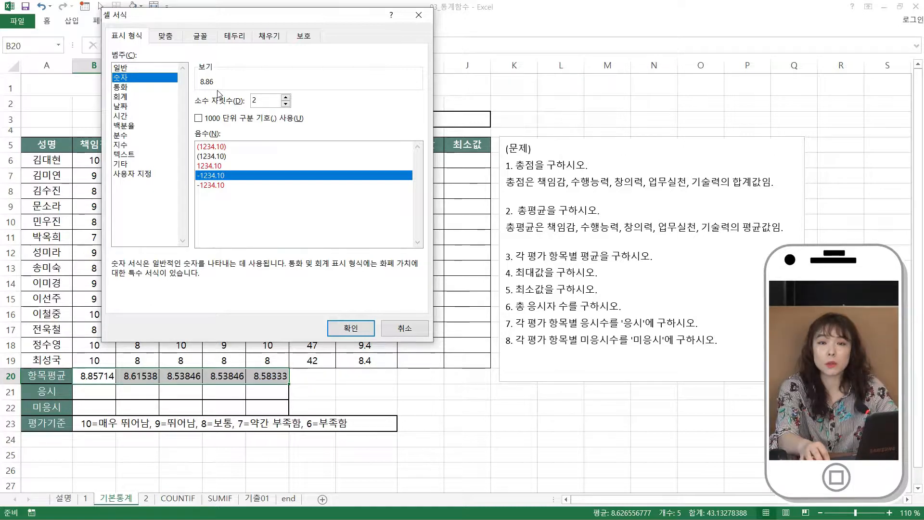
pyautogui.click(350, 327)
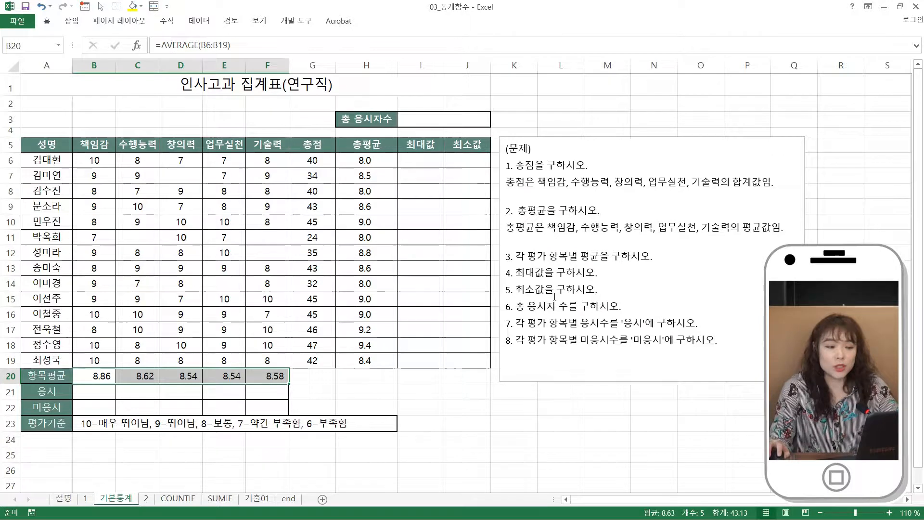
# Calculate the first 최대값 in I6 with =MAX(B6:F6) and fill the formula down through I19.
pyautogui.click(426, 161)
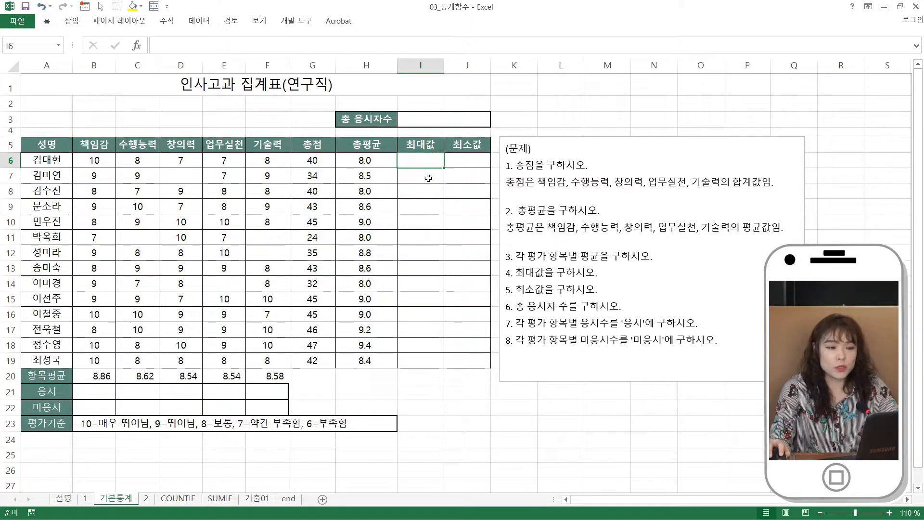
pyautogui.click(472, 162)
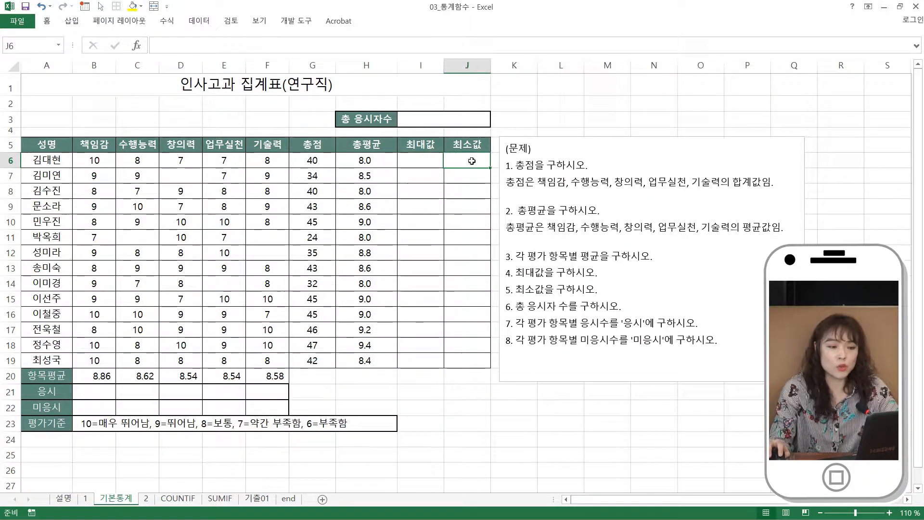
pyautogui.click(428, 161)
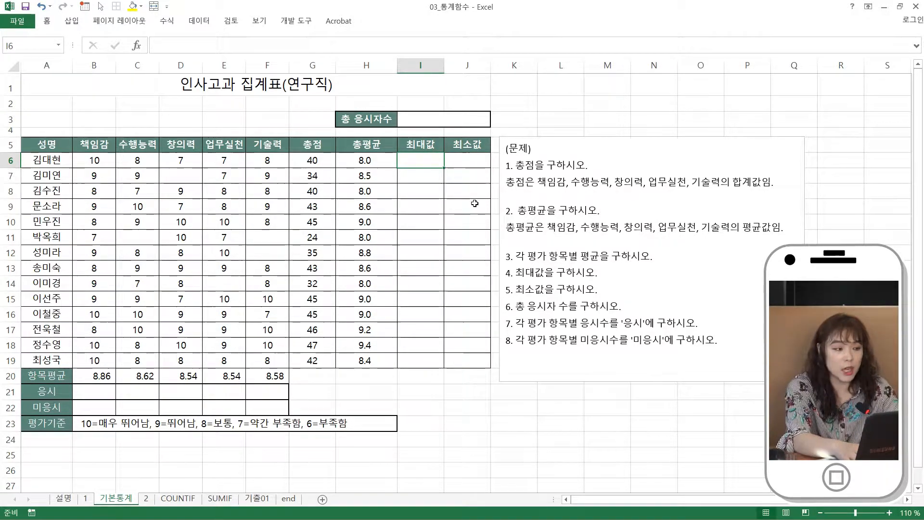
pyautogui.write('=')
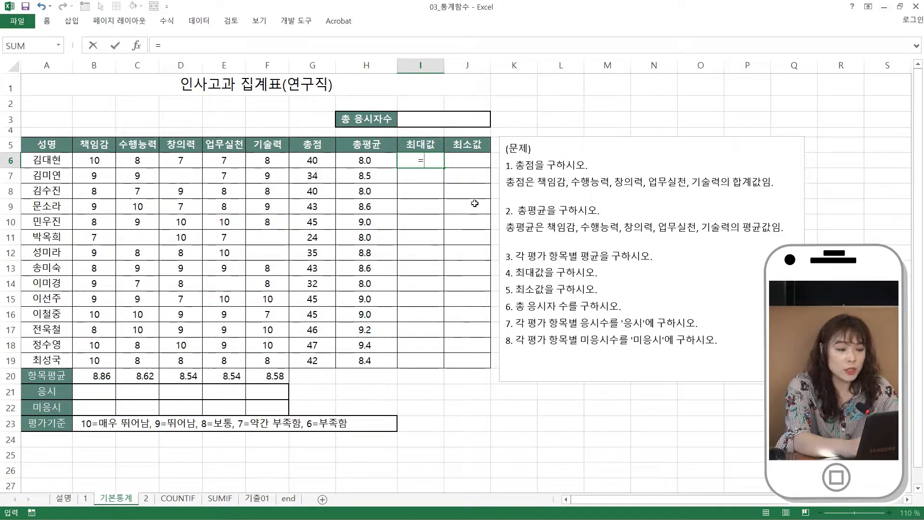
pyautogui.write('max(')
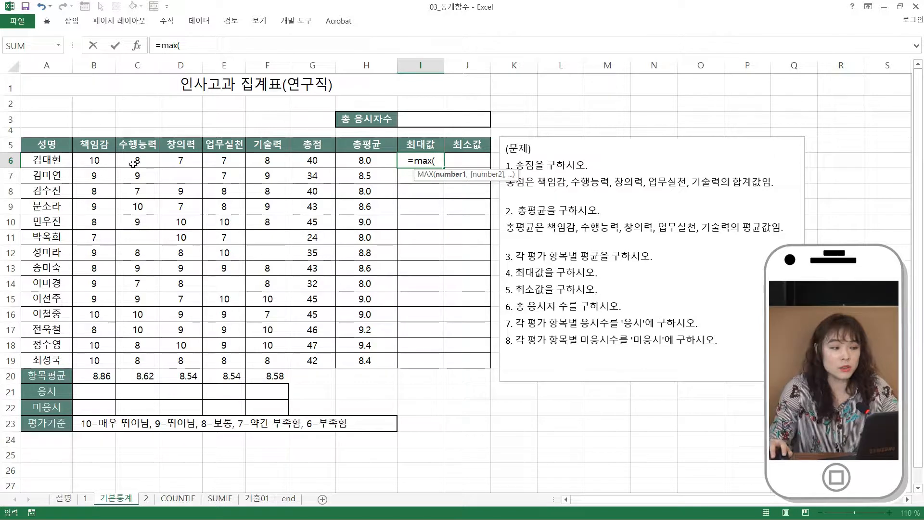
pyautogui.moveTo(95, 160); pyautogui.dragTo(282, 160)
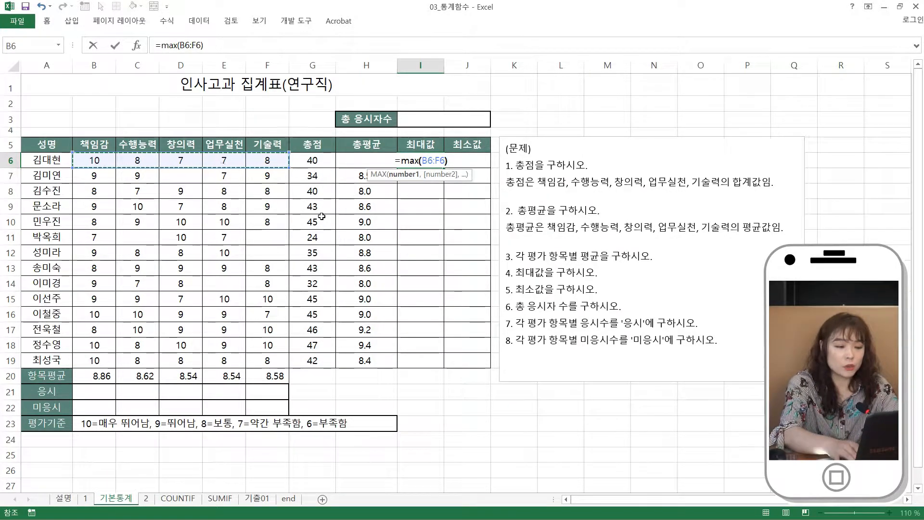
pyautogui.write(')')
pyautogui.press('Return')
pyautogui.click(420, 161)
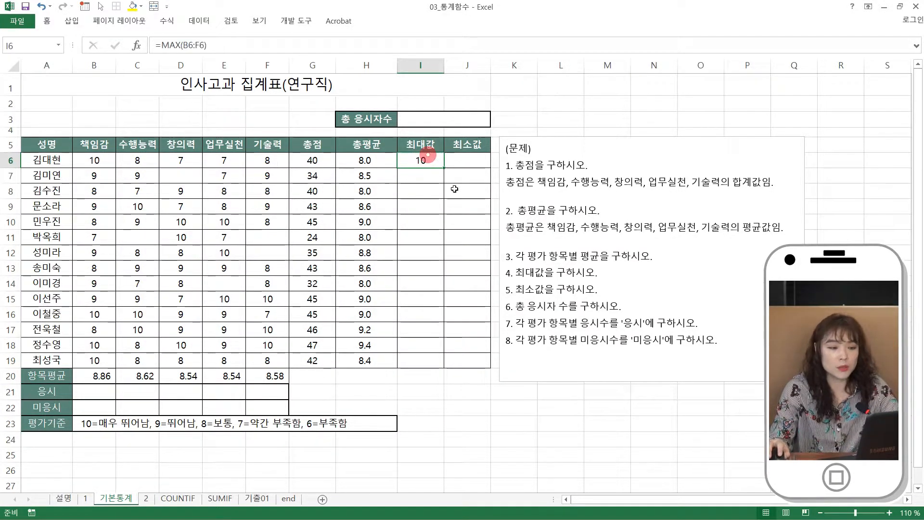
pyautogui.moveTo(444, 167); pyautogui.dragTo(442, 363)
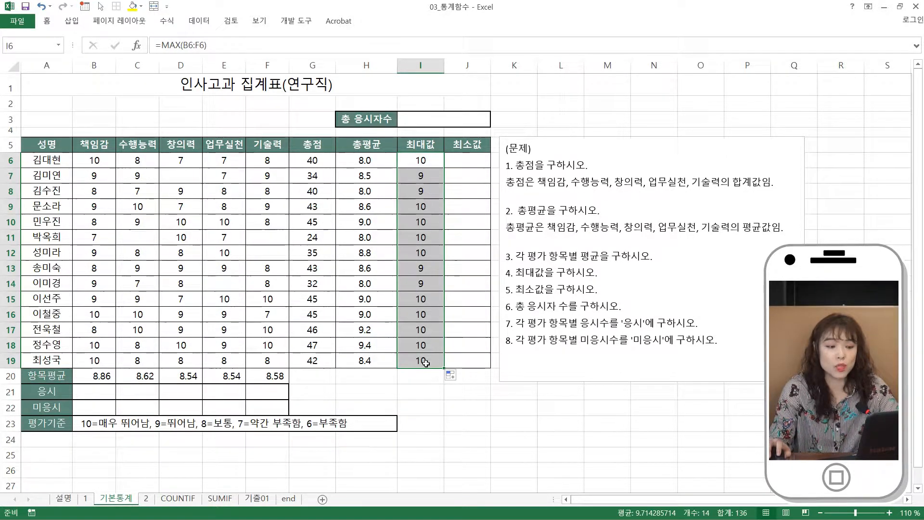
# Calculate the first 최소값 in J6 with =MIN(B6:F6) and fill the formula down through J19.
pyautogui.click(466, 160)
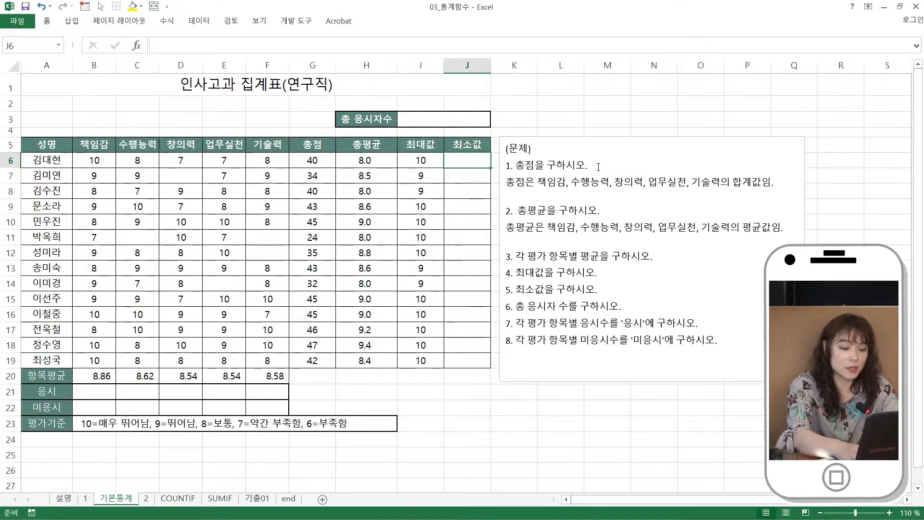
pyautogui.write('=min(')
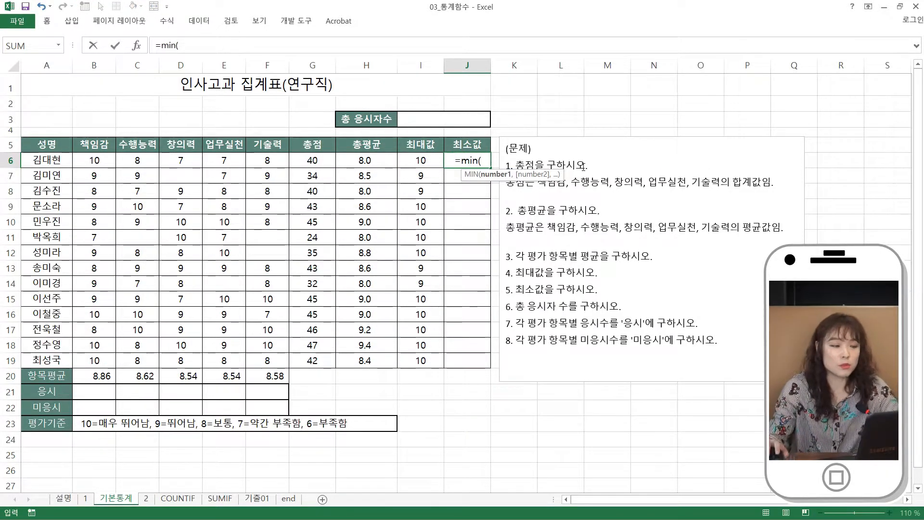
pyautogui.moveTo(91, 159); pyautogui.dragTo(269, 160)
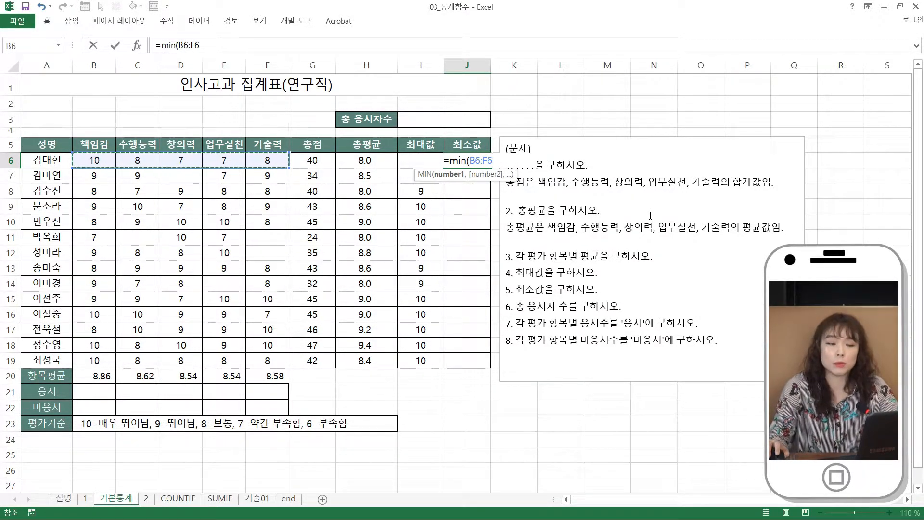
pyautogui.write(')')
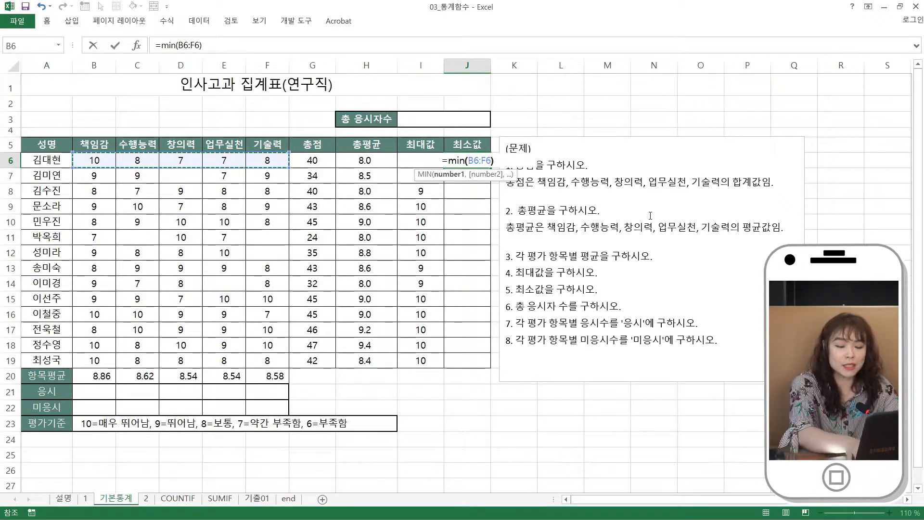
pyautogui.press('Return')
pyautogui.click(453, 160)
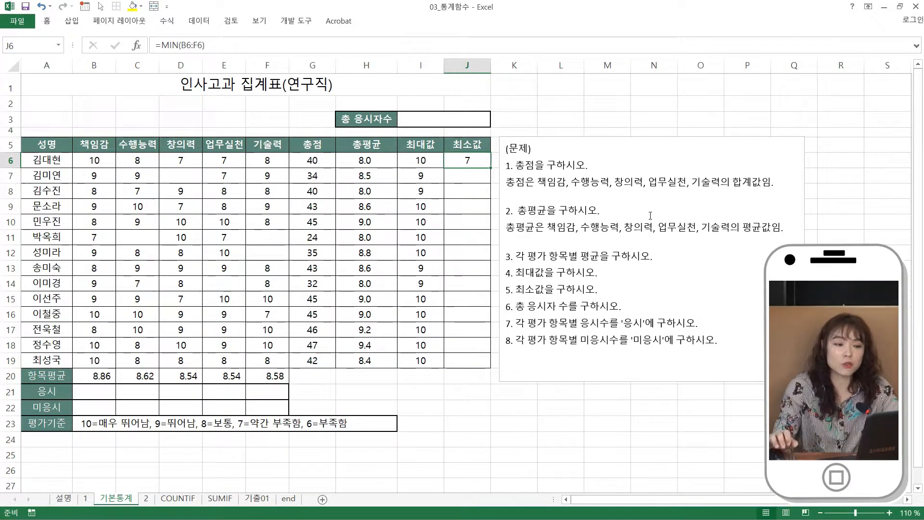
pyautogui.moveTo(491, 167); pyautogui.dragTo(496, 374)
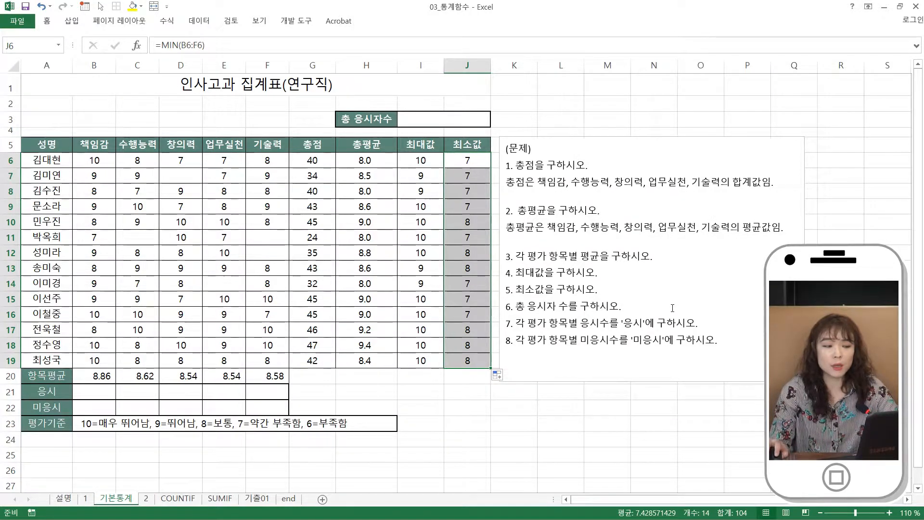
# Calculate the 총 응시자수 in I3 by counting the names with =COUNTA(A6:A19).
pyautogui.moveTo(47, 161); pyautogui.dragTo(47, 360)
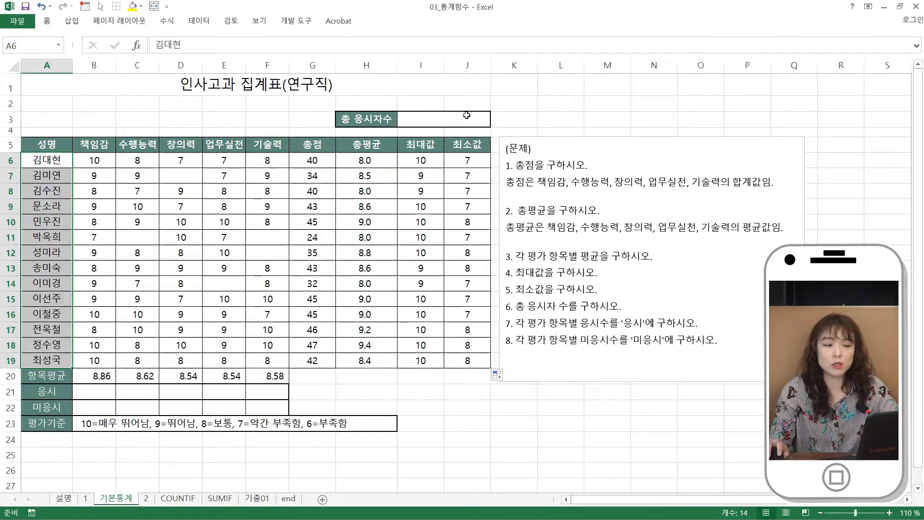
pyautogui.click(443, 120)
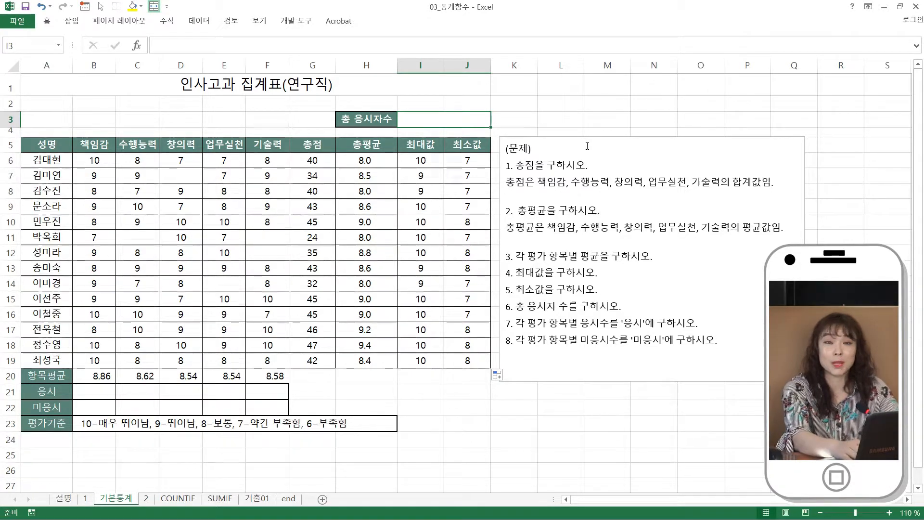
pyautogui.write('=')
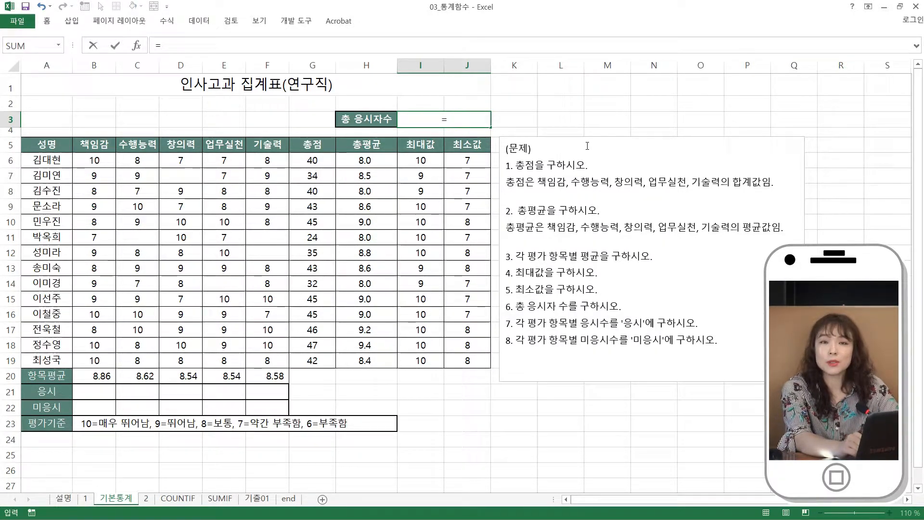
pyautogui.write('c')
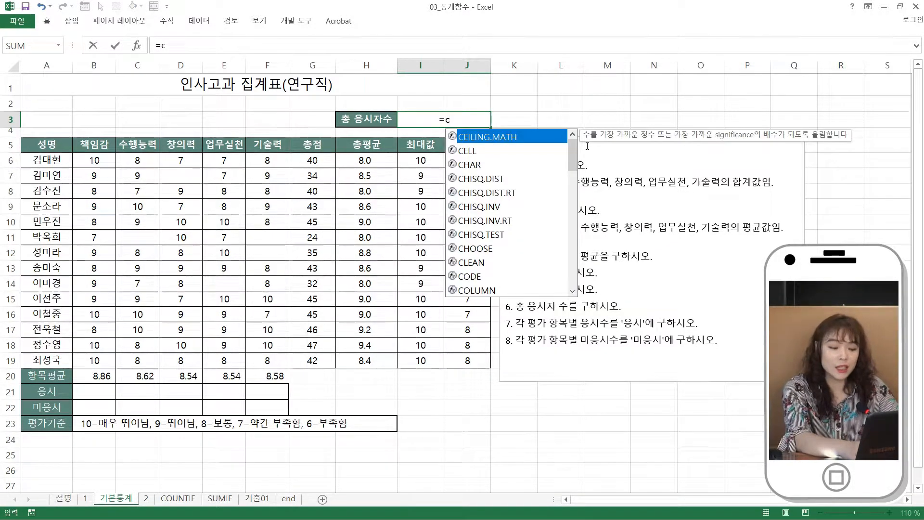
pyautogui.write('ounta')
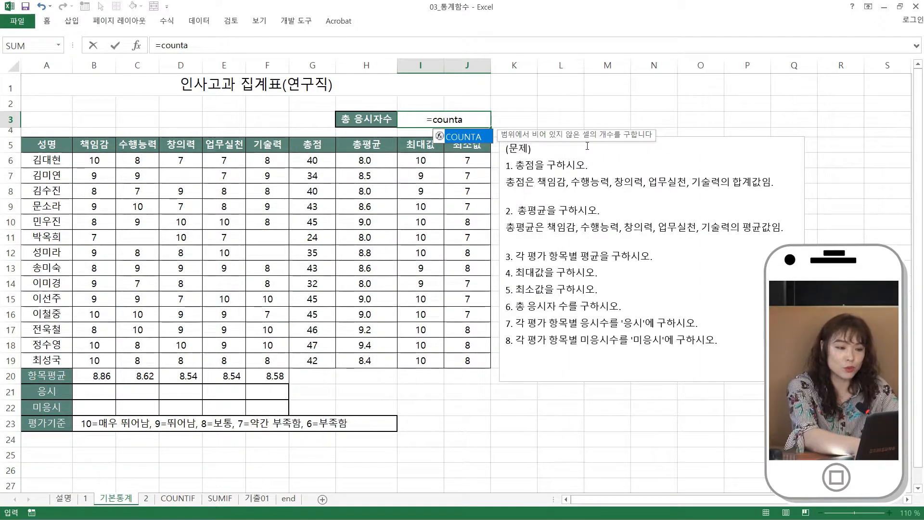
pyautogui.write('(')
pyautogui.moveTo(34, 162); pyautogui.dragTo(42, 360)
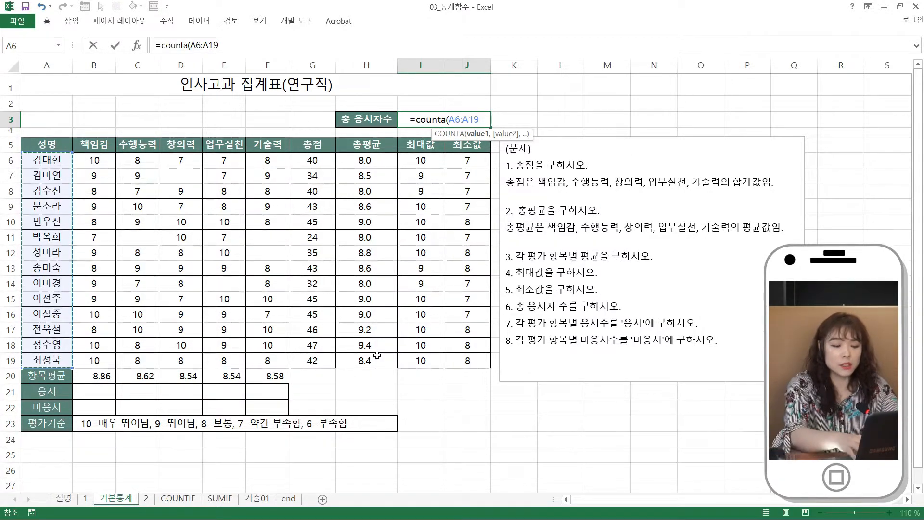
pyautogui.write(')')
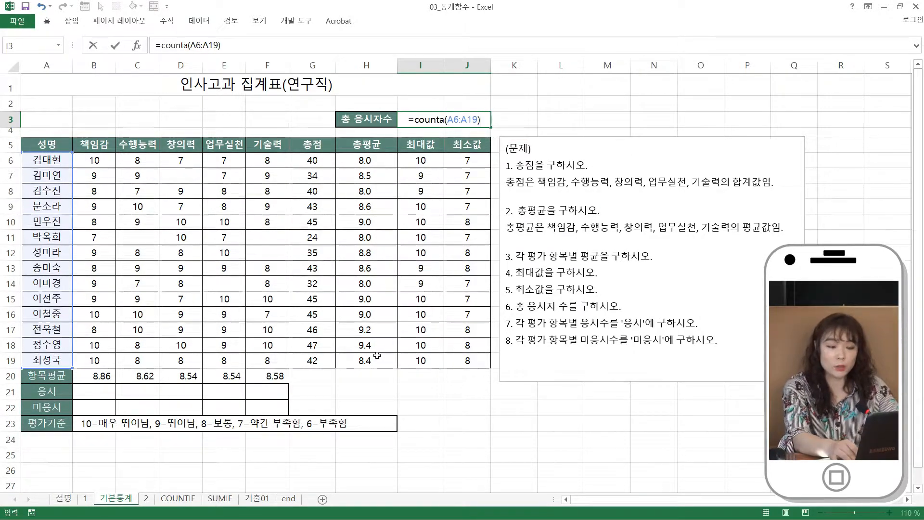
pyautogui.hotkey('ctrl', 'Return')
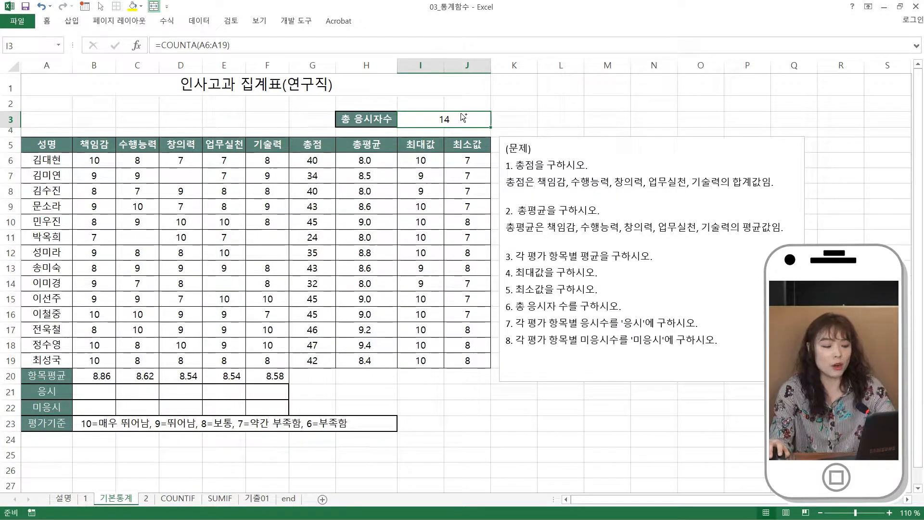
# Apply the custom number format G/표준"명" to the 총 응시자수 value in I3.
pyautogui.hotkey('ctrl', '1')
pyautogui.moveTo(335, 80); pyautogui.dragTo(307, 146)
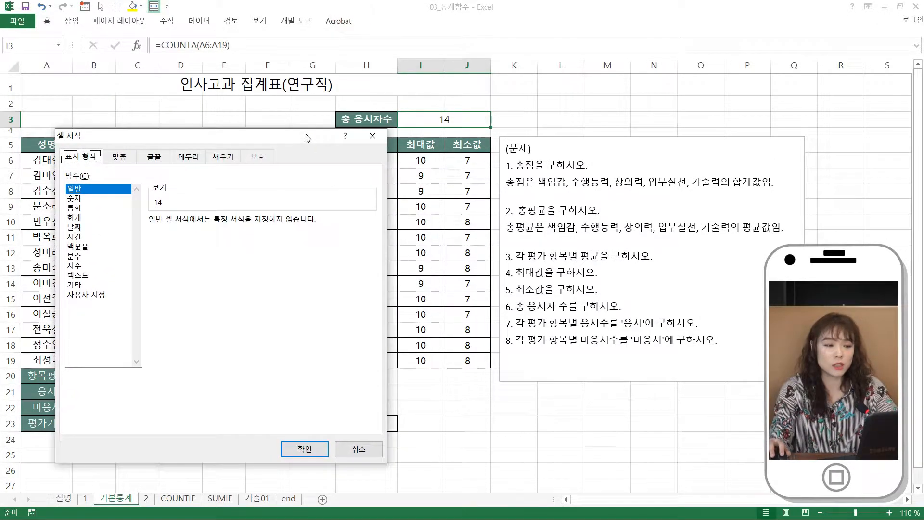
pyautogui.click(96, 302)
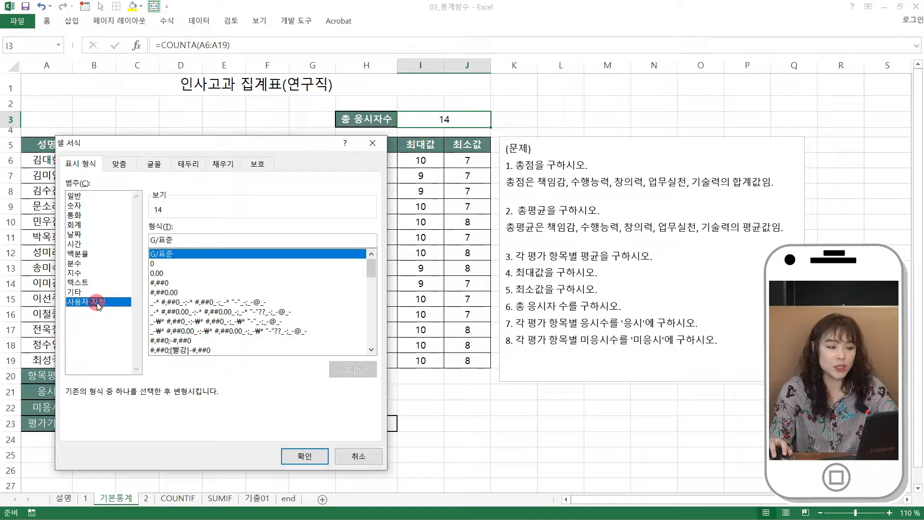
pyautogui.click(196, 239)
pyautogui.write('"명"')
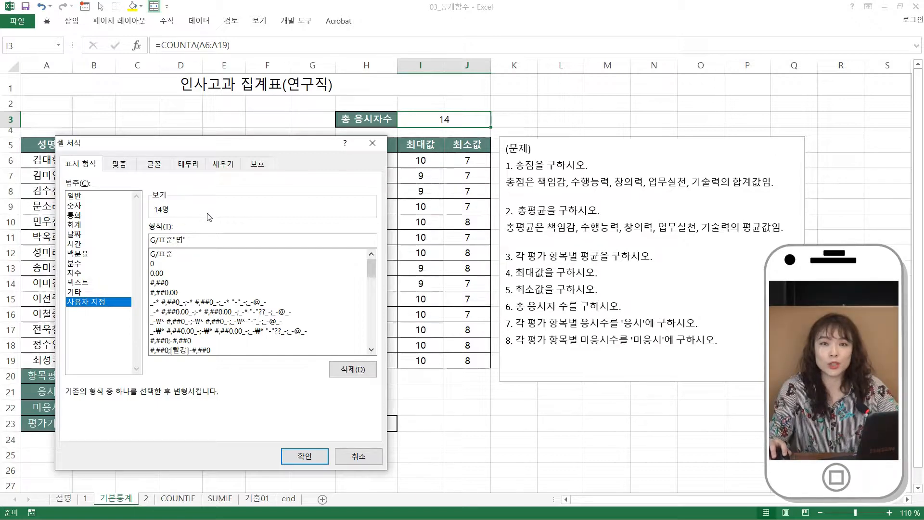
pyautogui.click(317, 461)
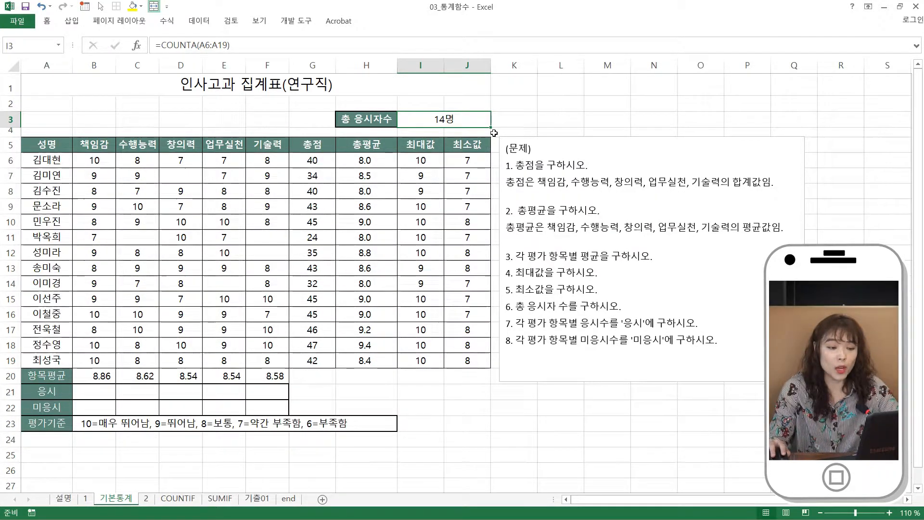
pyautogui.click(94, 391)
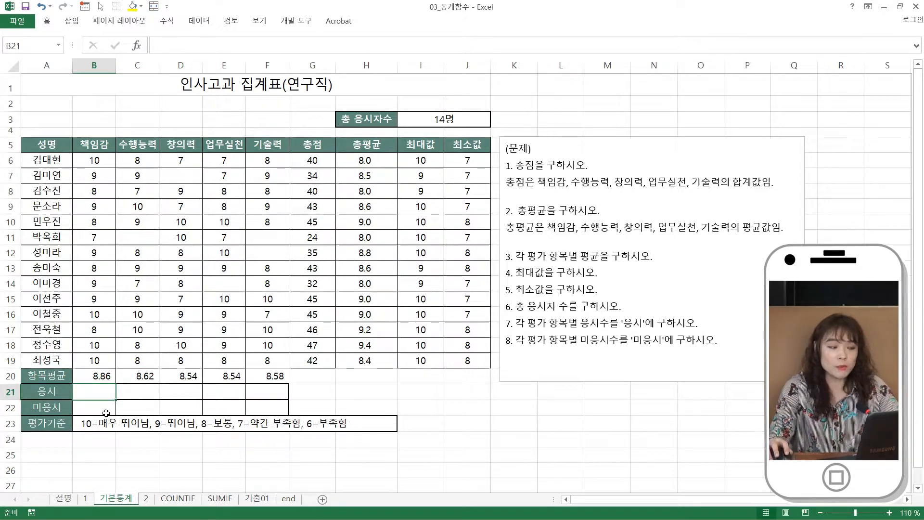
pyautogui.click(102, 408)
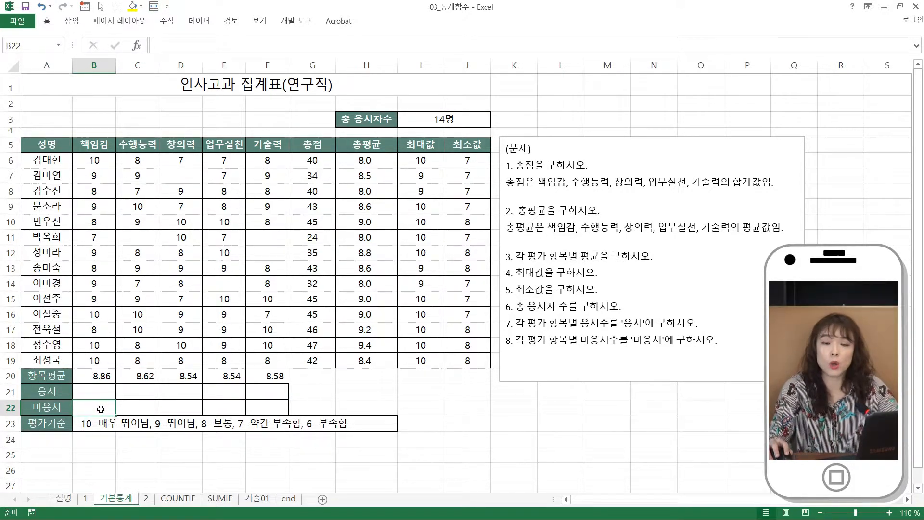
pyautogui.click(102, 393)
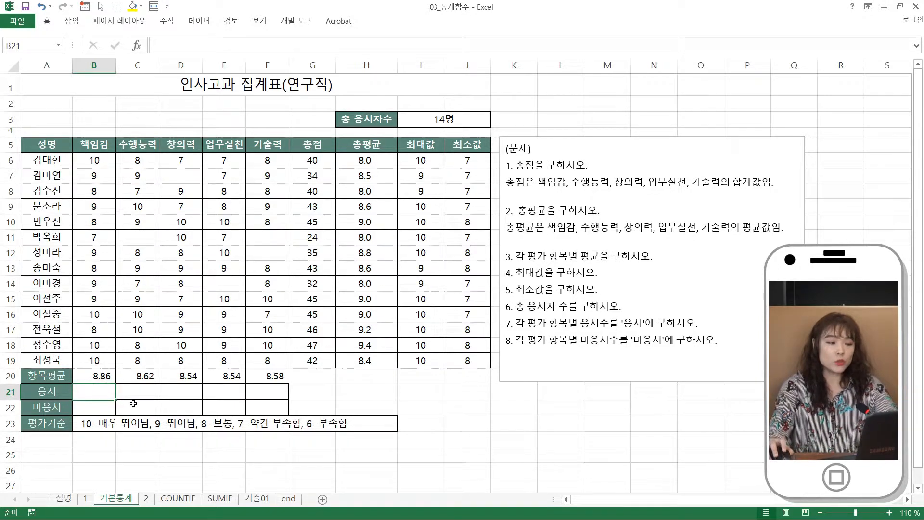
pyautogui.click(95, 145)
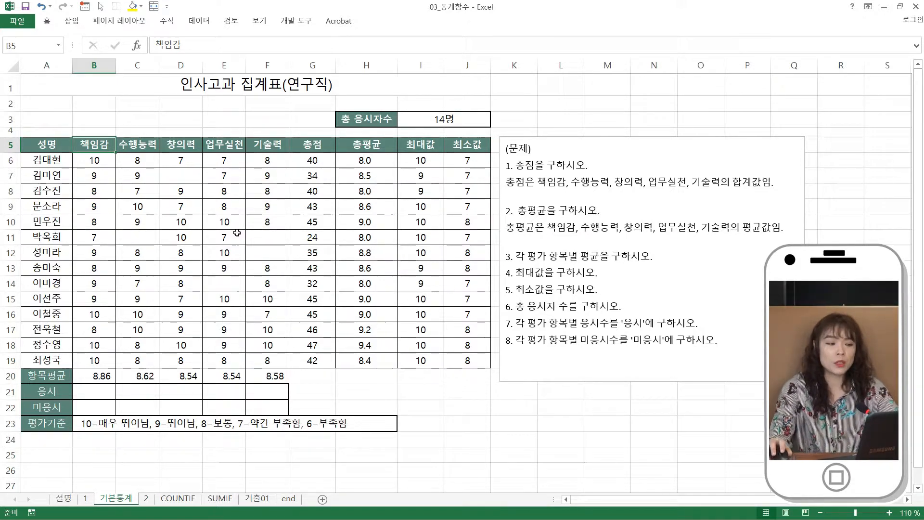
pyautogui.click(438, 118)
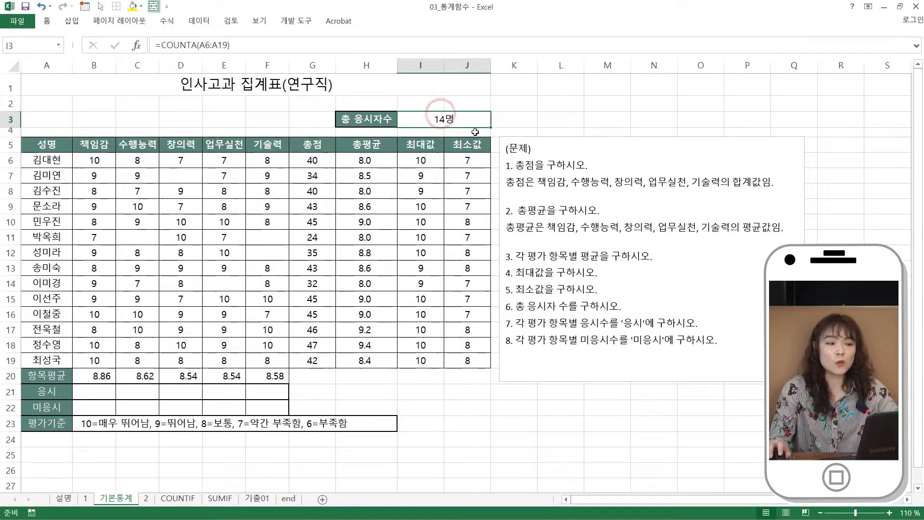
# Calculate the first 응시 count in B21 with =COUNT(B6:B19) and fill the formula across through F21.
pyautogui.click(92, 393)
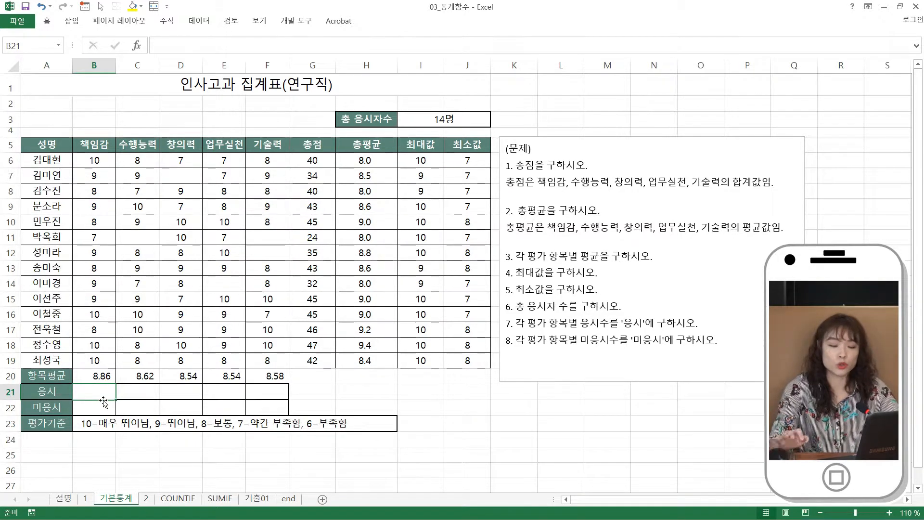
pyautogui.write('=채ㅕㅜㅅ')
pyautogui.press('BackSpace')
pyautogui.press('BackSpace')
pyautogui.press('BackSpace')
pyautogui.press('BackSpace')
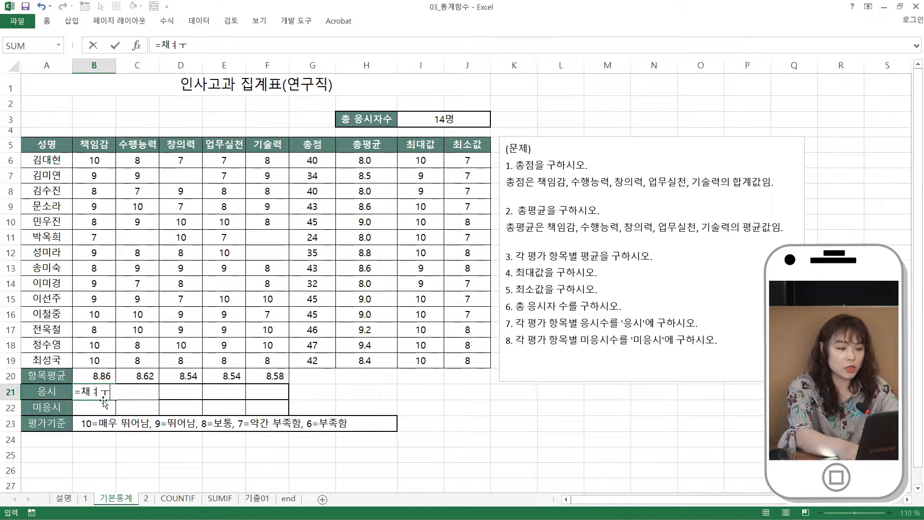
pyautogui.write('count(')
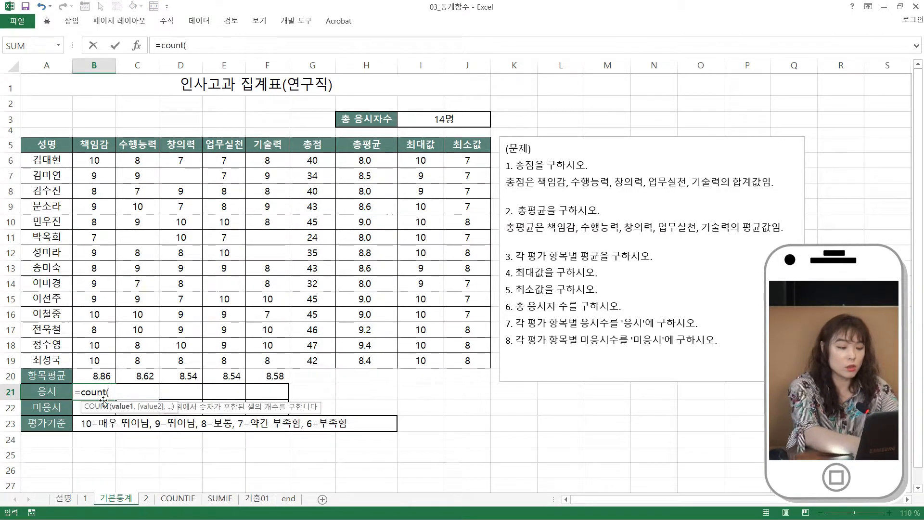
pyautogui.moveTo(102, 157); pyautogui.dragTo(99, 361)
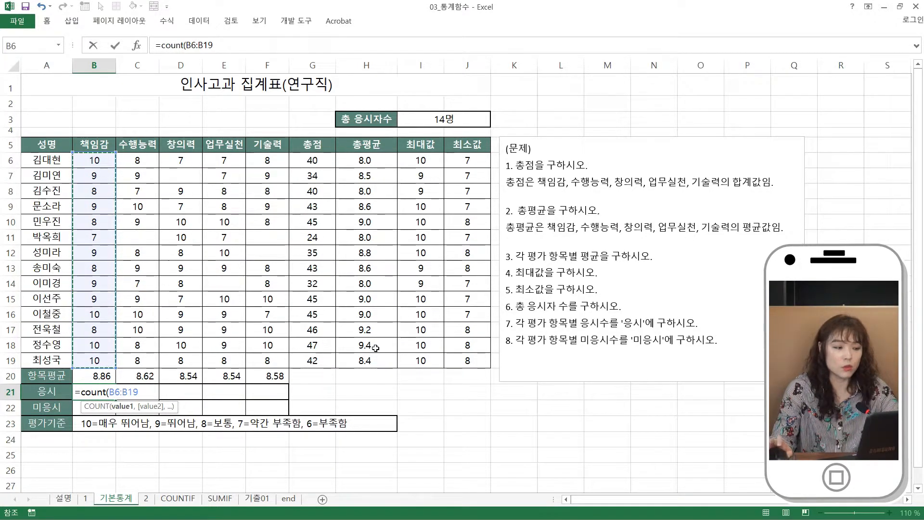
pyautogui.write(')')
pyautogui.press('Return')
pyautogui.press('Up')
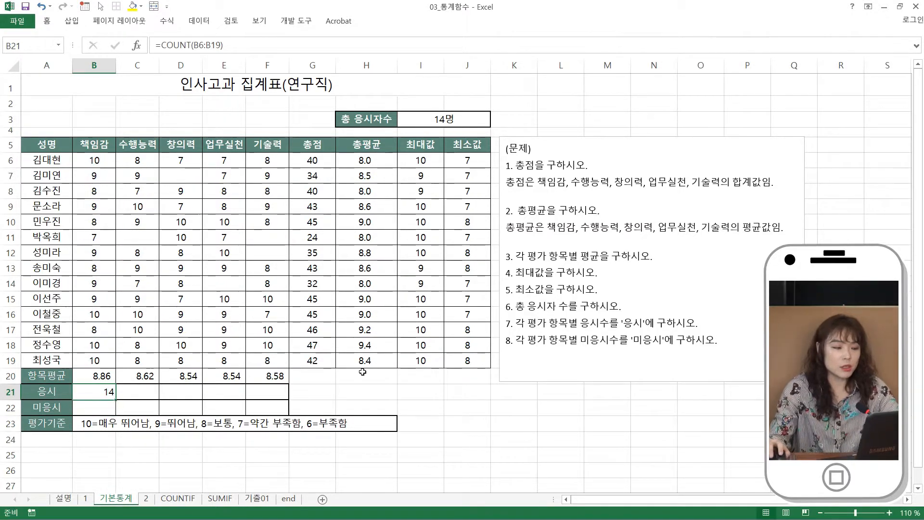
pyautogui.moveTo(113, 399); pyautogui.dragTo(284, 404)
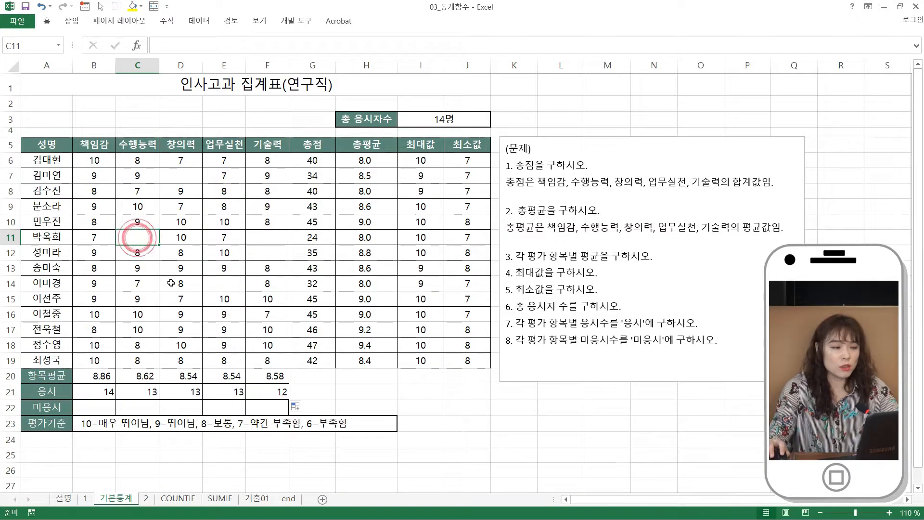
# Check the 응시 counts in C21:F21 against the blank score cells in the evaluation columns.
pyautogui.click(184, 179)
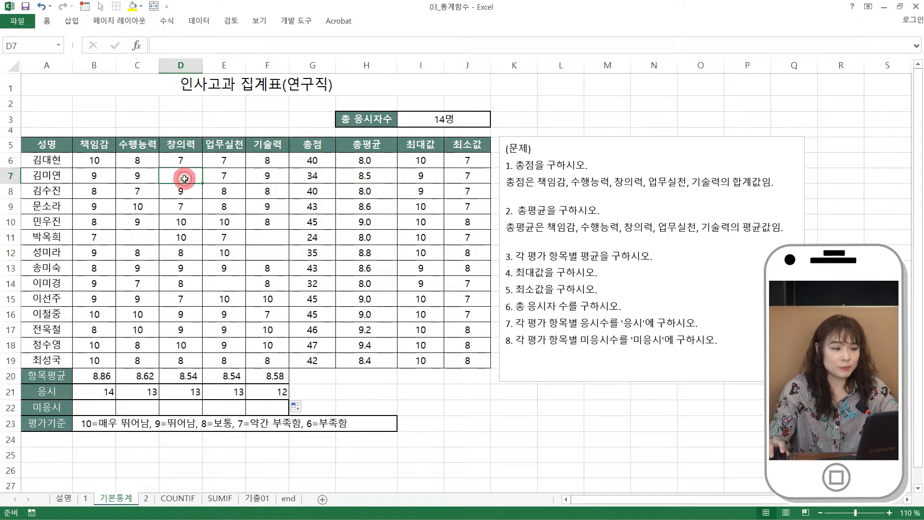
pyautogui.click(234, 284)
pyautogui.click(273, 231)
pyautogui.moveTo(275, 243); pyautogui.dragTo(273, 252)
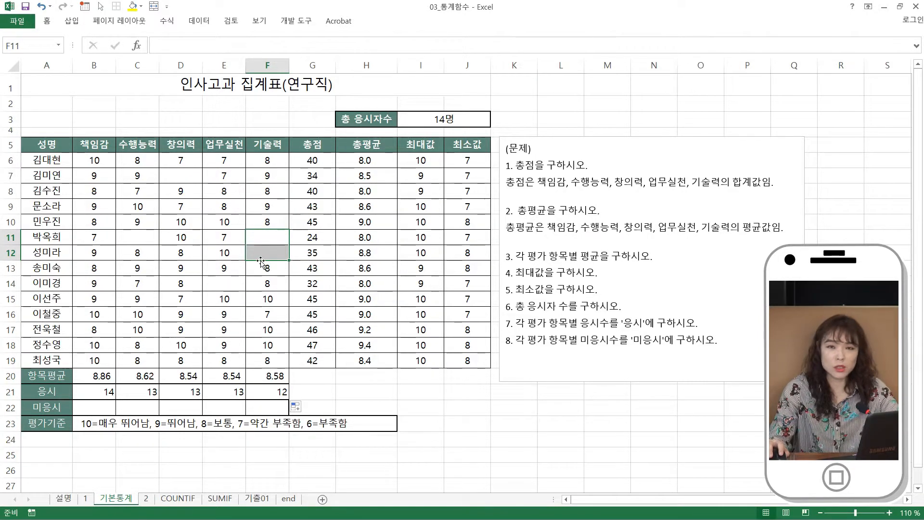
pyautogui.click(147, 391)
pyautogui.click(198, 392)
pyautogui.click(231, 391)
pyautogui.click(275, 391)
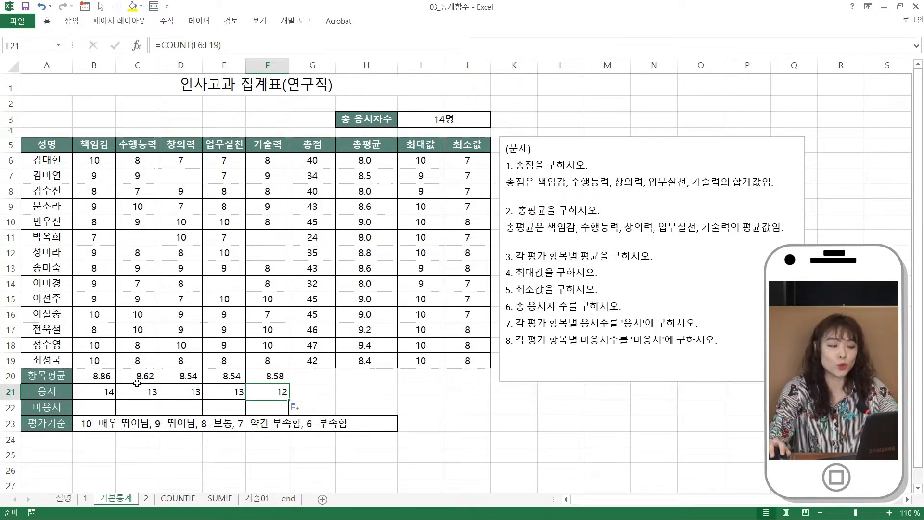
# Calculate the first 미응시 count in B22 with =COUNTBLANK(B6:B19) and fill the formula across through F22.
pyautogui.click(79, 407)
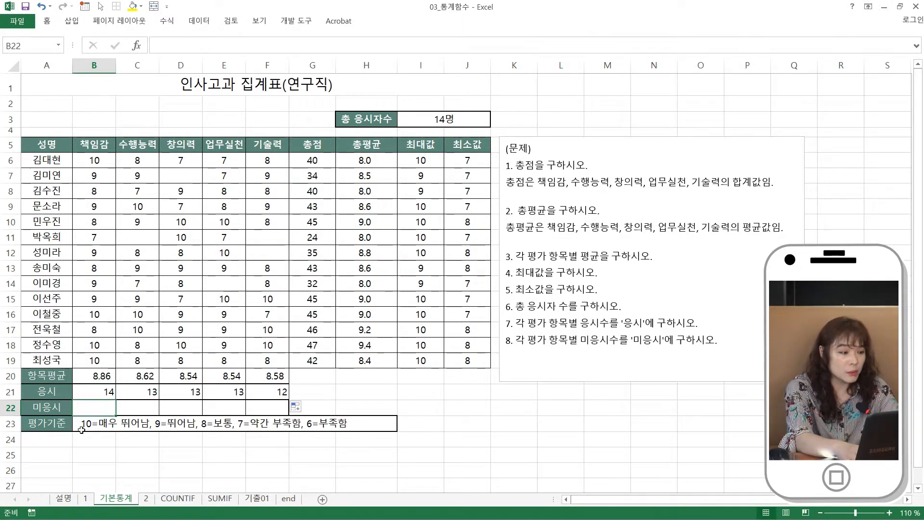
pyautogui.write('=')
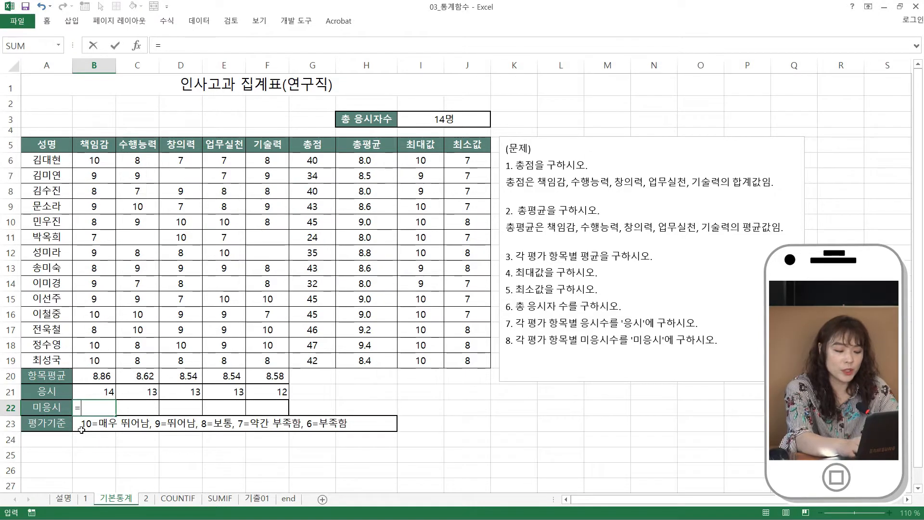
pyautogui.write('countbla')
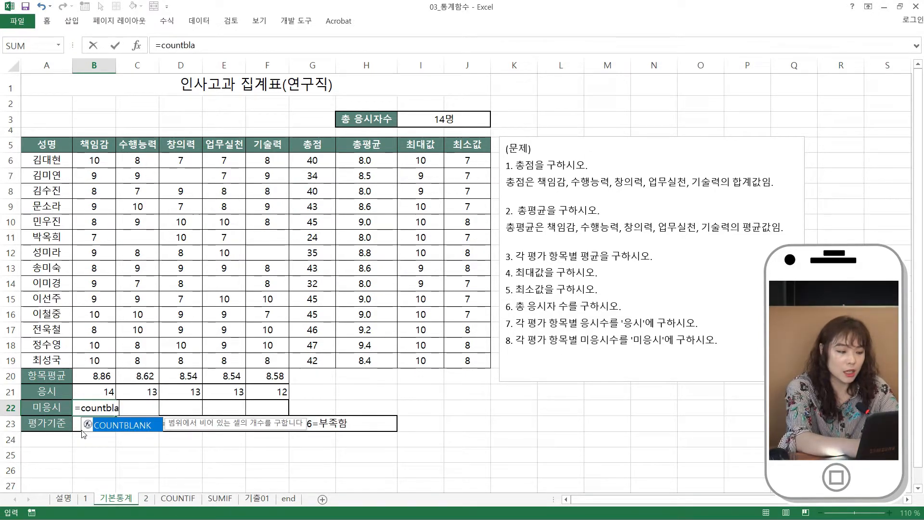
pyautogui.write('nk(')
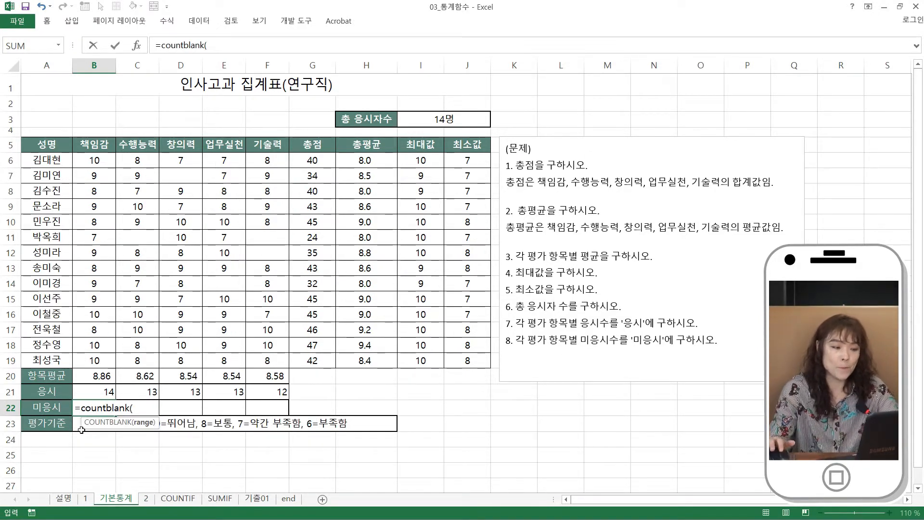
pyautogui.moveTo(108, 161); pyautogui.dragTo(103, 362)
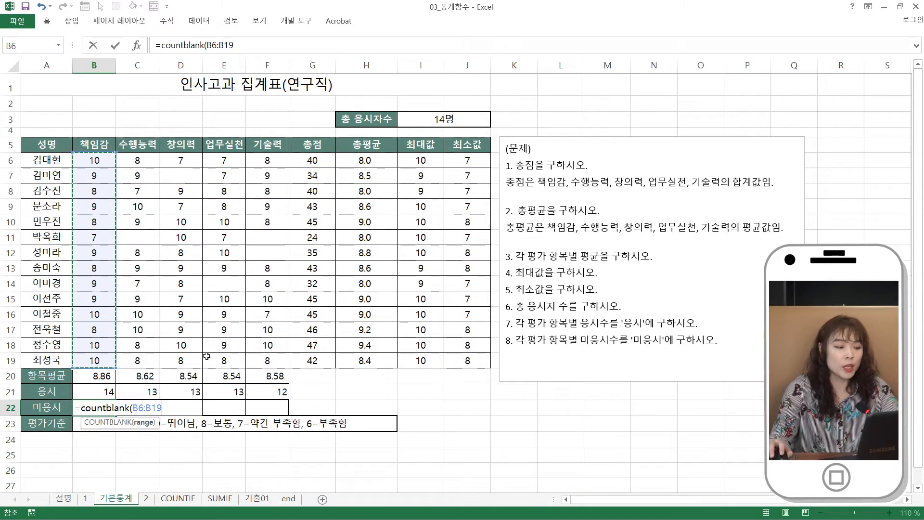
pyautogui.write(')')
pyautogui.hotkey('ctrl', 'Return')
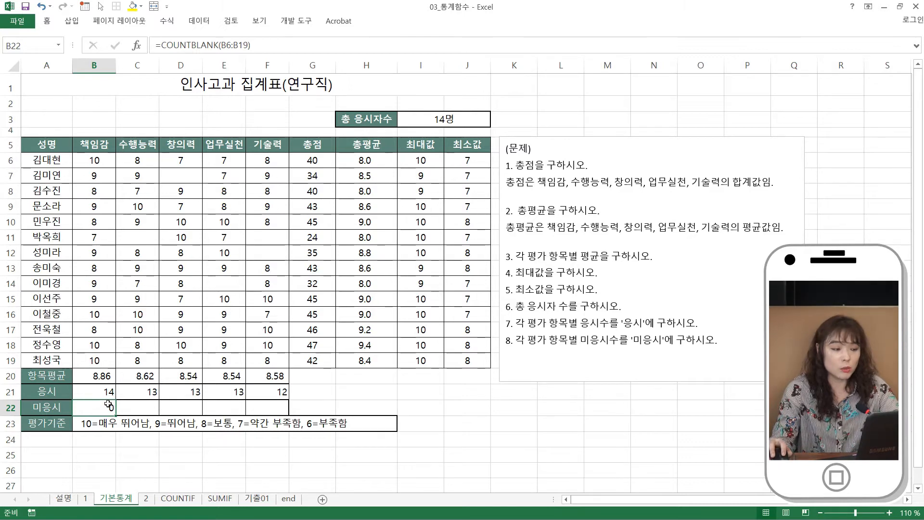
pyautogui.moveTo(117, 416); pyautogui.dragTo(285, 410)
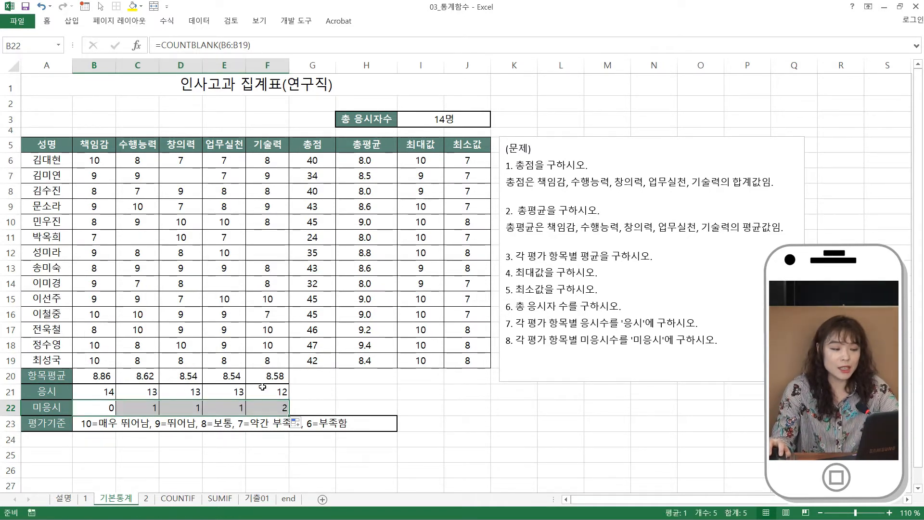
pyautogui.click(140, 408)
pyautogui.click(180, 409)
pyautogui.click(226, 409)
pyautogui.click(269, 409)
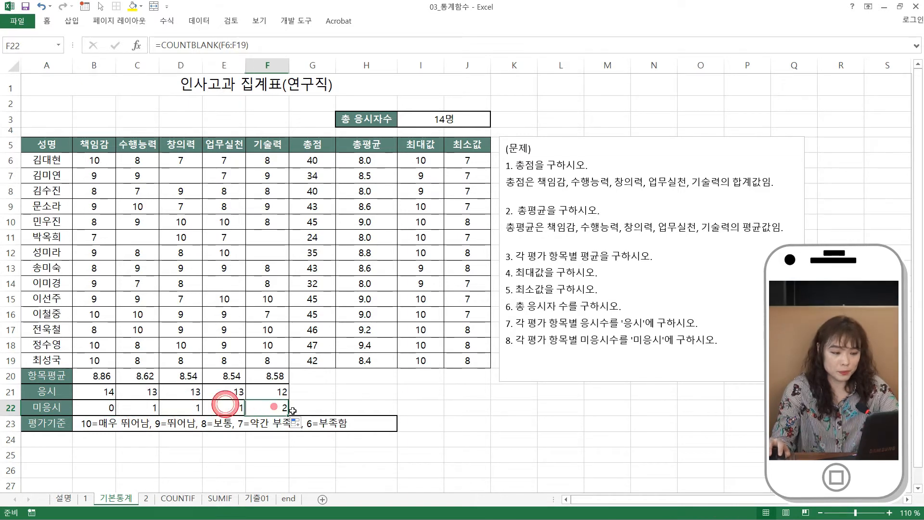